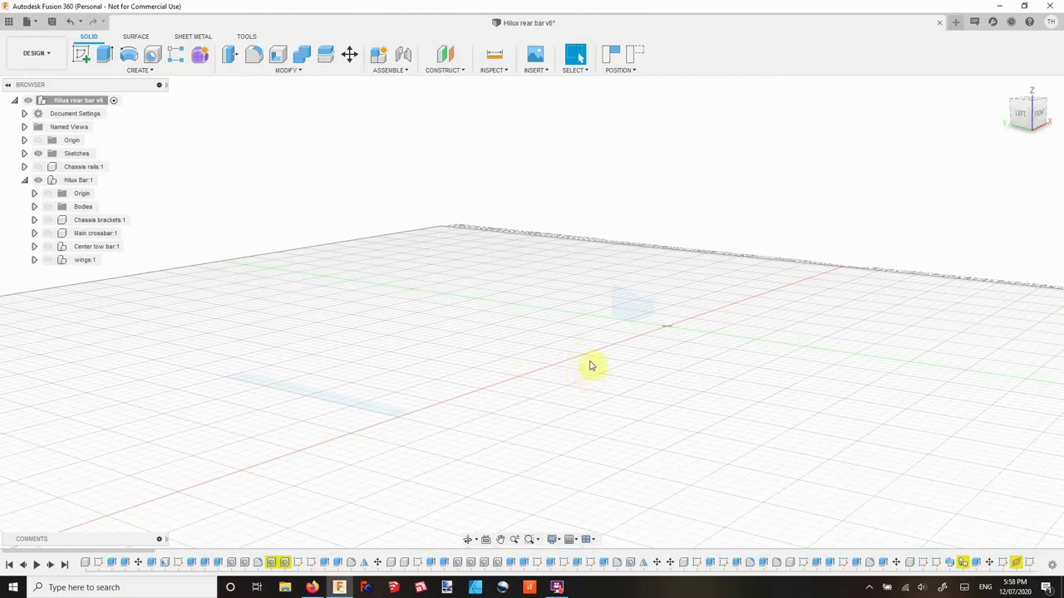
Step: Tilt the empty grid to a higher angle and make Chassis rails:1 visible
shift+middle_drag(590, 366, 147, 135)
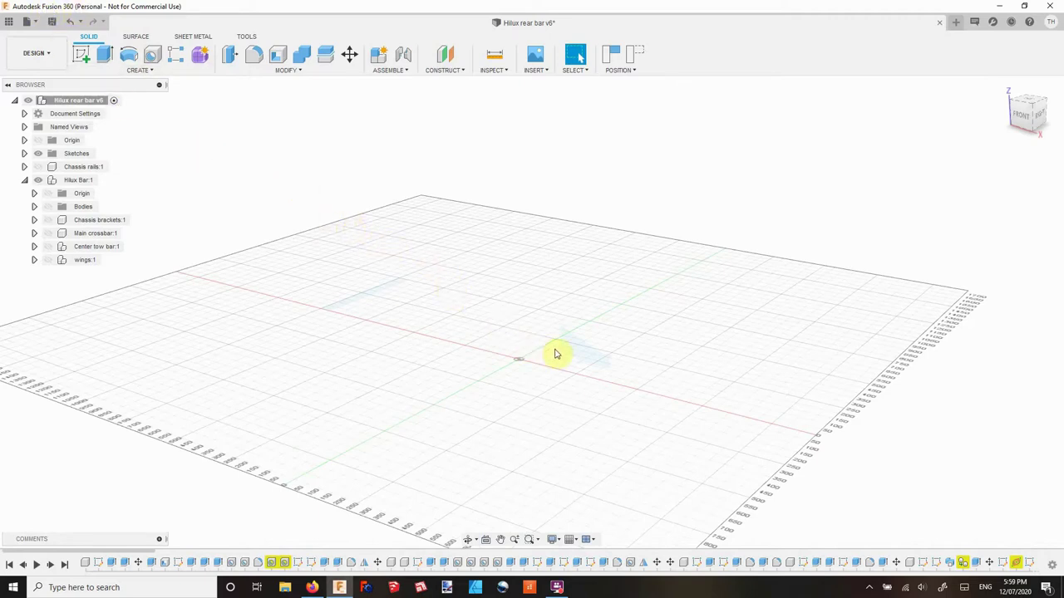
scroll(562, 358, up, 1)
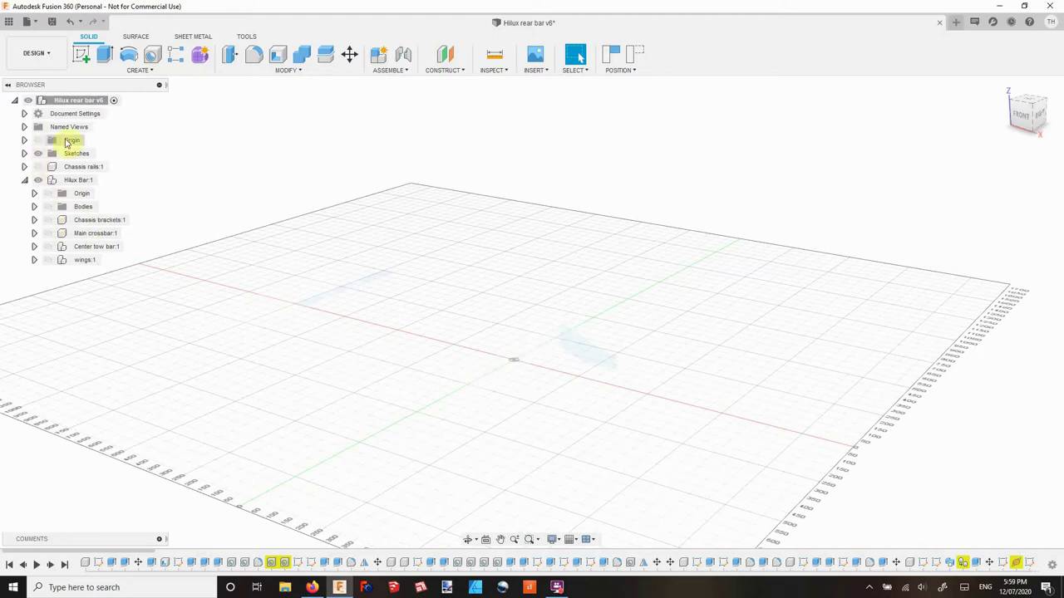
click(39, 166)
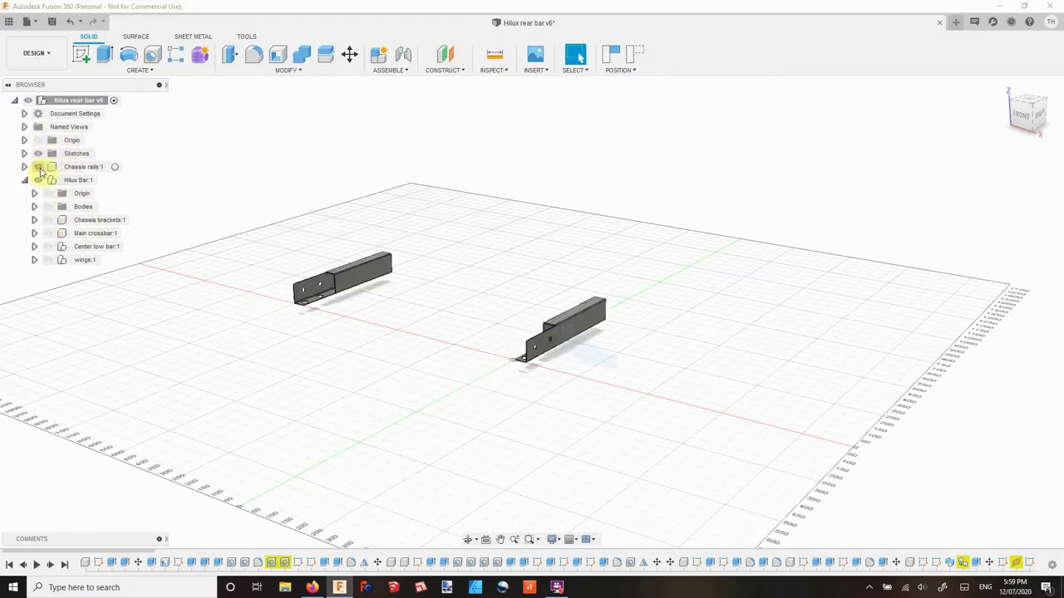
scroll(376, 293, up, 1)
scroll(378, 286, up, 2)
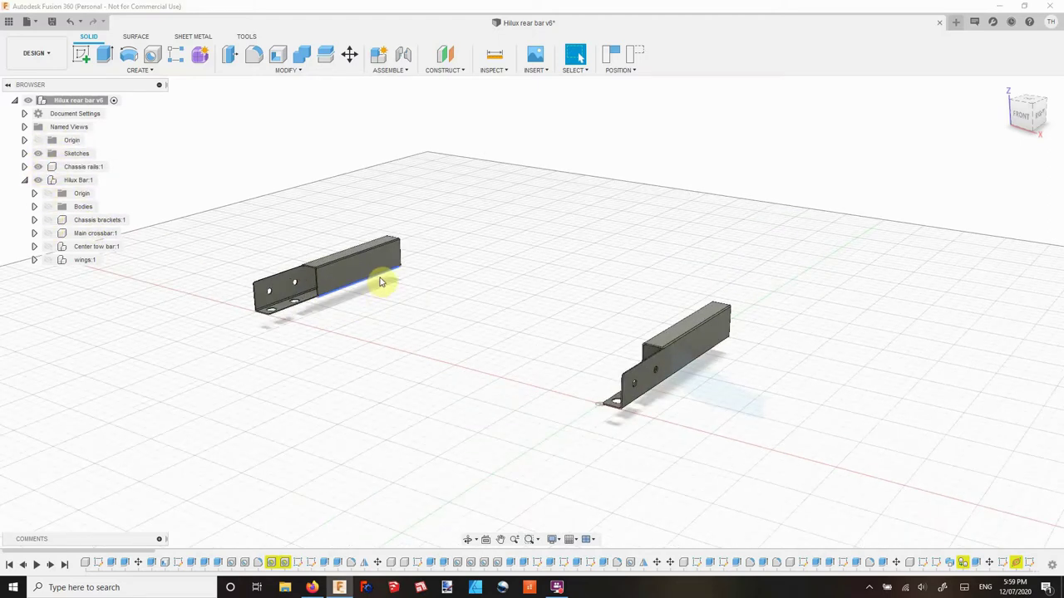
Step: Orbit around the two chassis rails to inspect them from several sides
mouse_move(379, 275)
shift+middle_down()
mouse_move(454, 266)
mouse_move(418, 345)
shift+middle_up()
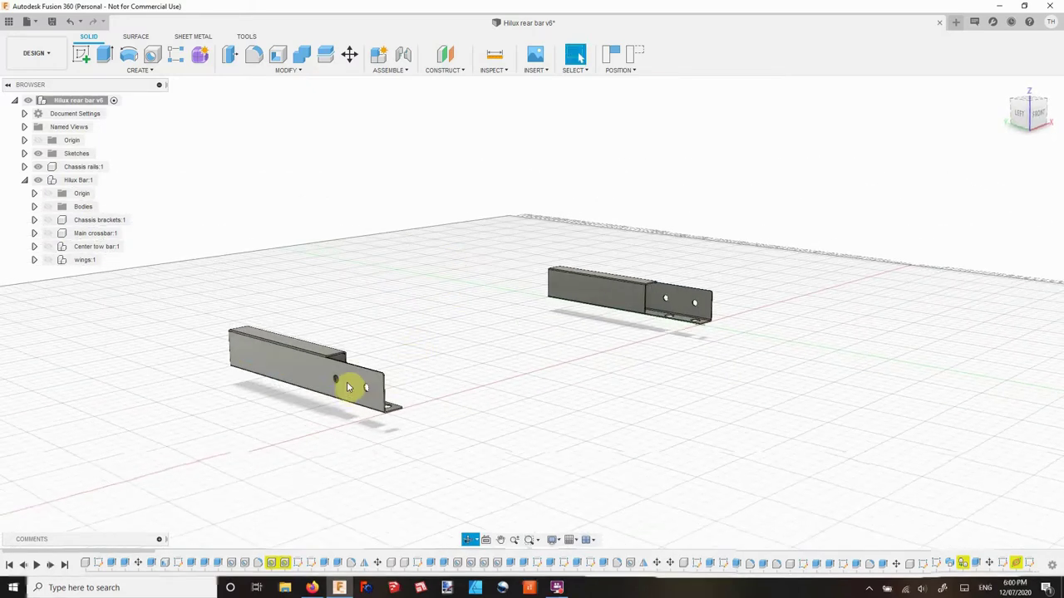
mouse_move(606, 321)
shift+middle_down()
mouse_move(624, 295)
mouse_move(534, 297)
mouse_move(582, 357)
mouse_move(679, 368)
shift+middle_up()
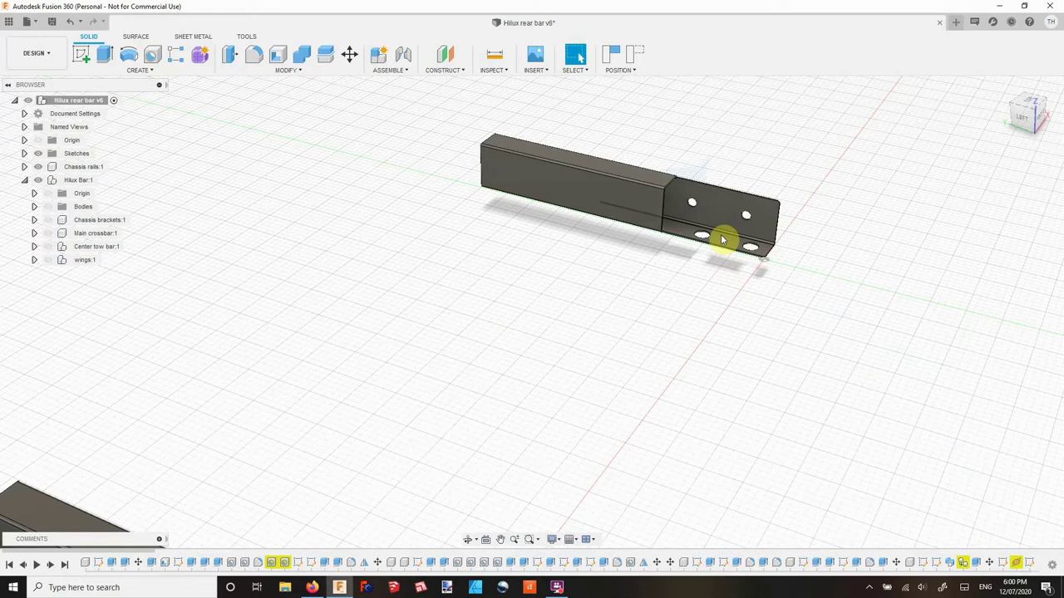
scroll(723, 240, down, 3)
shift+middle_drag(717, 233, 600, 230)
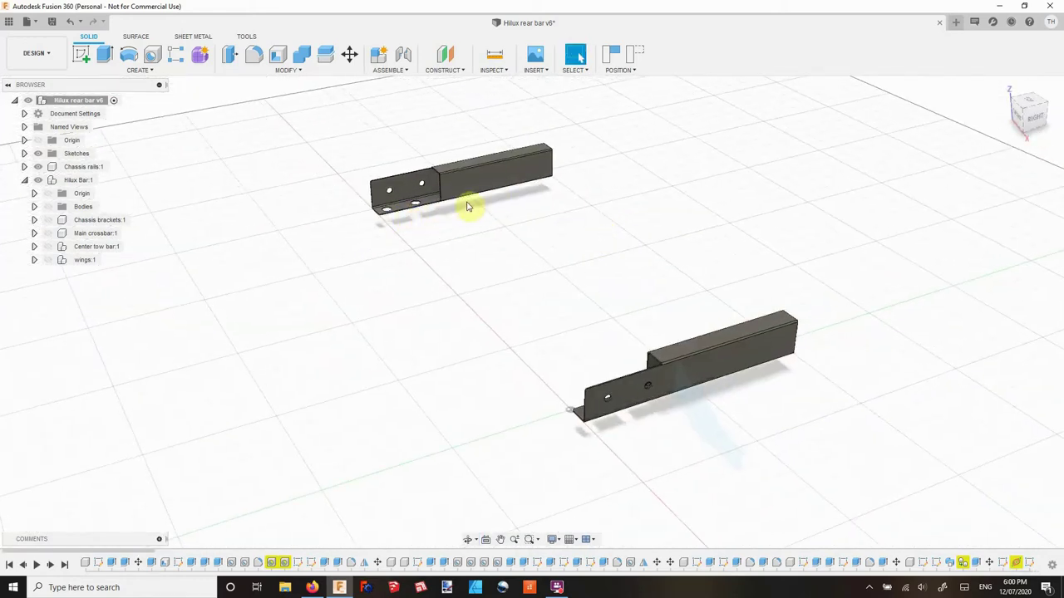
mouse_move(506, 222)
shift+middle_down()
mouse_move(611, 222)
mouse_move(601, 290)
shift+middle_up()
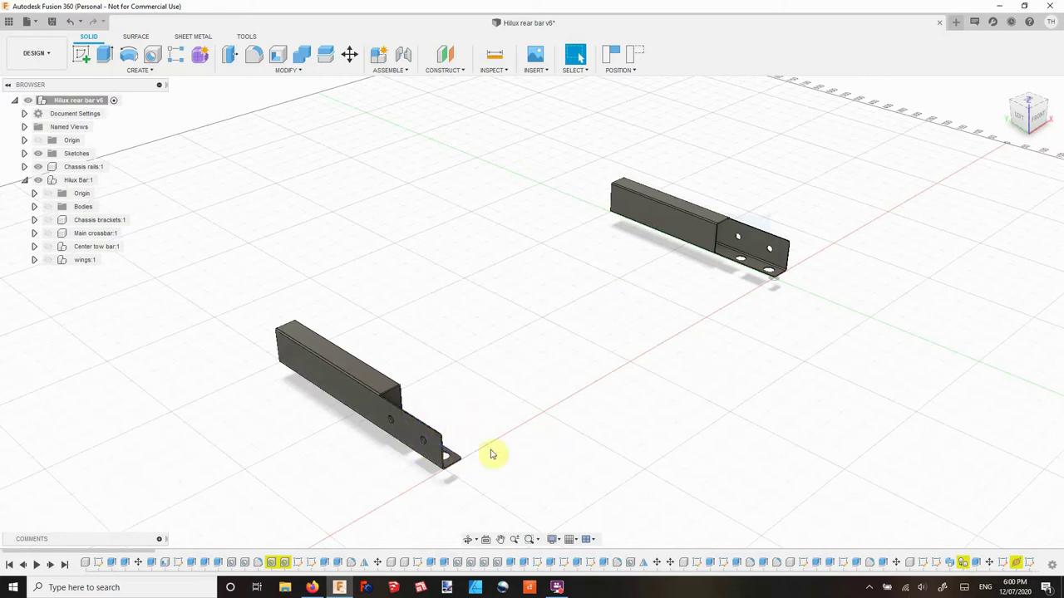
mouse_move(514, 399)
shift+middle_down()
mouse_move(430, 385)
mouse_move(495, 382)
shift+middle_up()
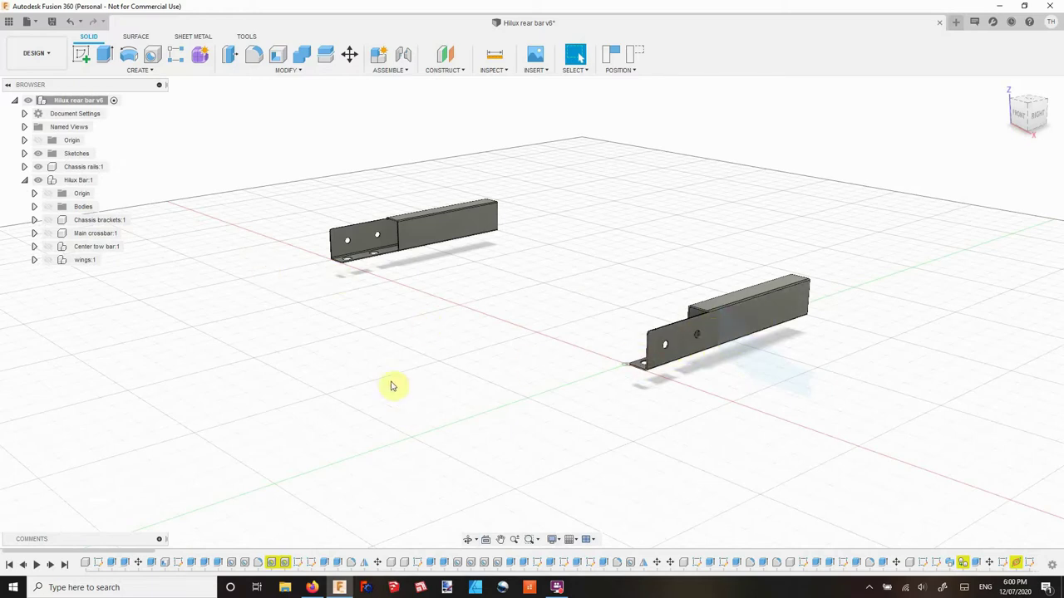
click(40, 221)
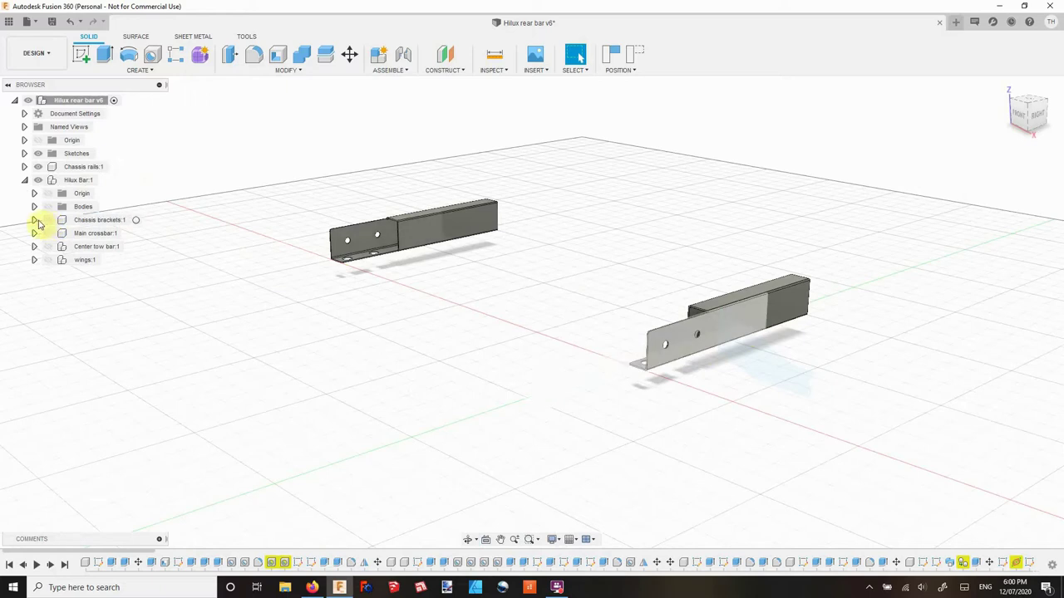
Step: Show Chassis brackets:1 on the rails, inspect them, and hide Hilux Bar:1
click(47, 220)
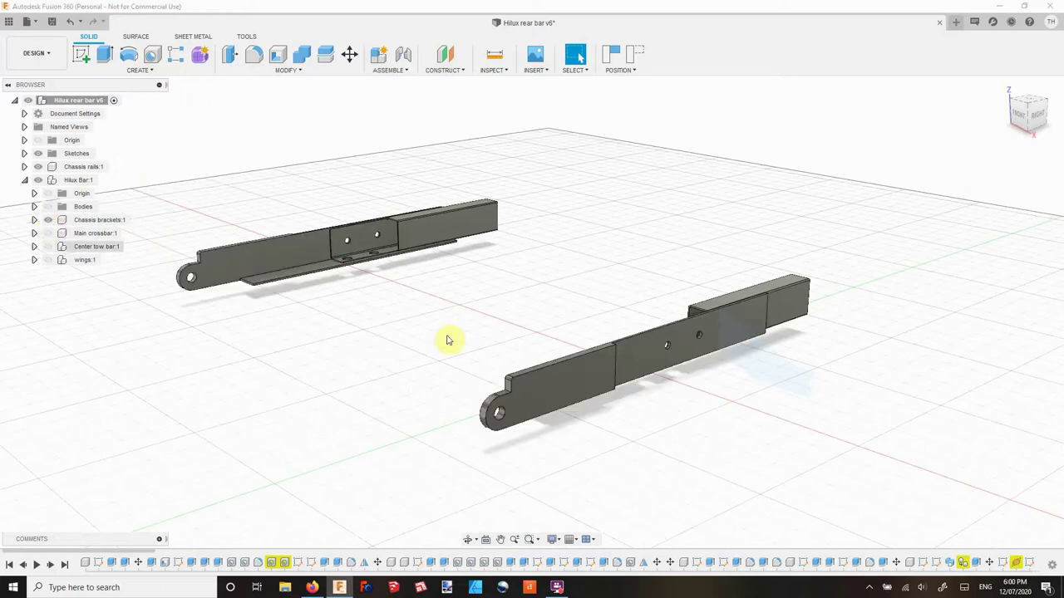
mouse_move(499, 329)
shift+middle_down()
mouse_move(586, 327)
mouse_move(574, 329)
shift+middle_up()
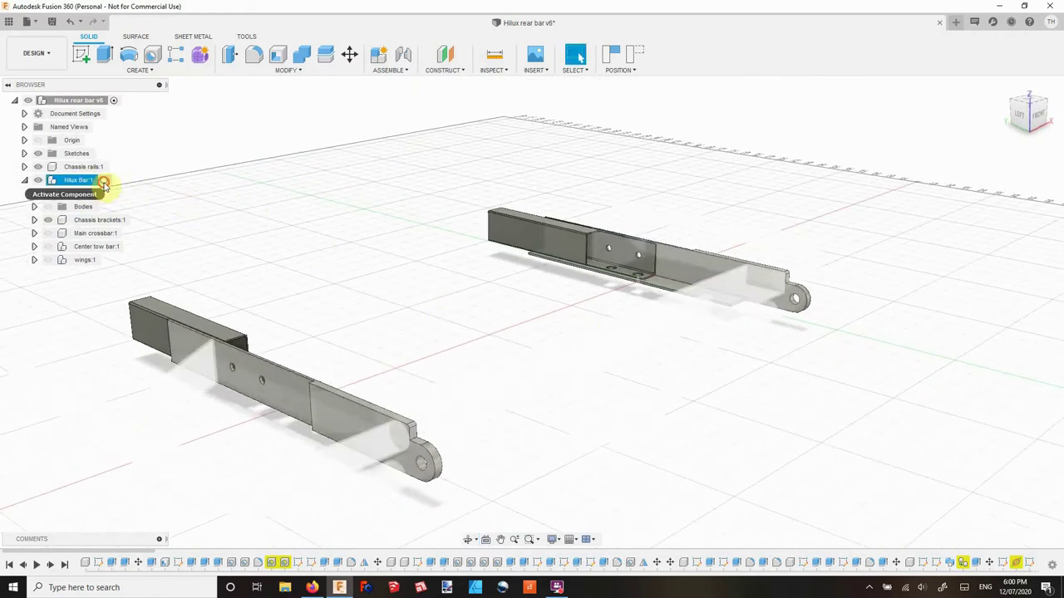
click(94, 185)
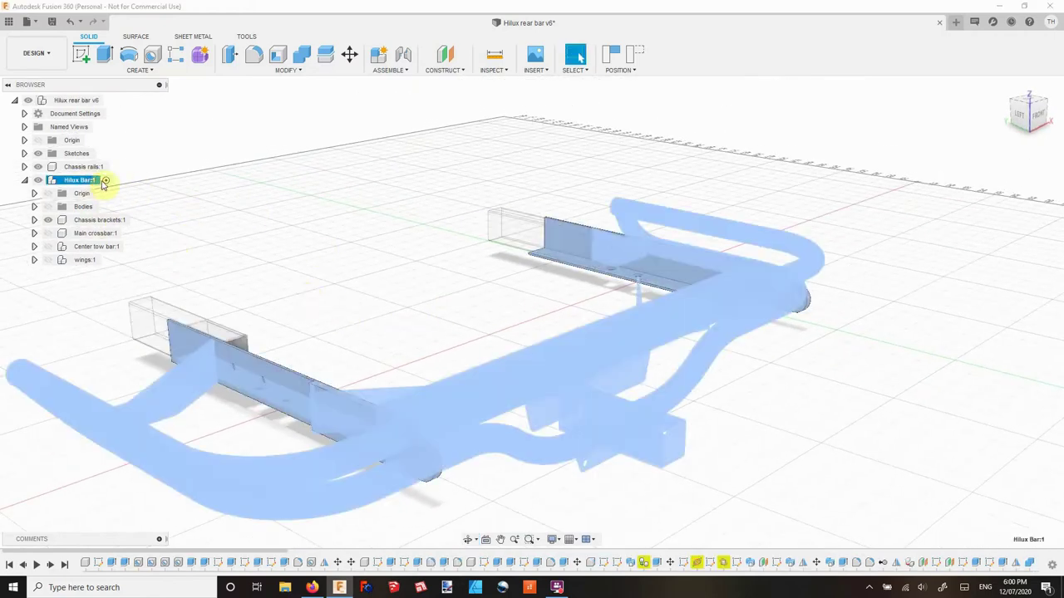
click(39, 179)
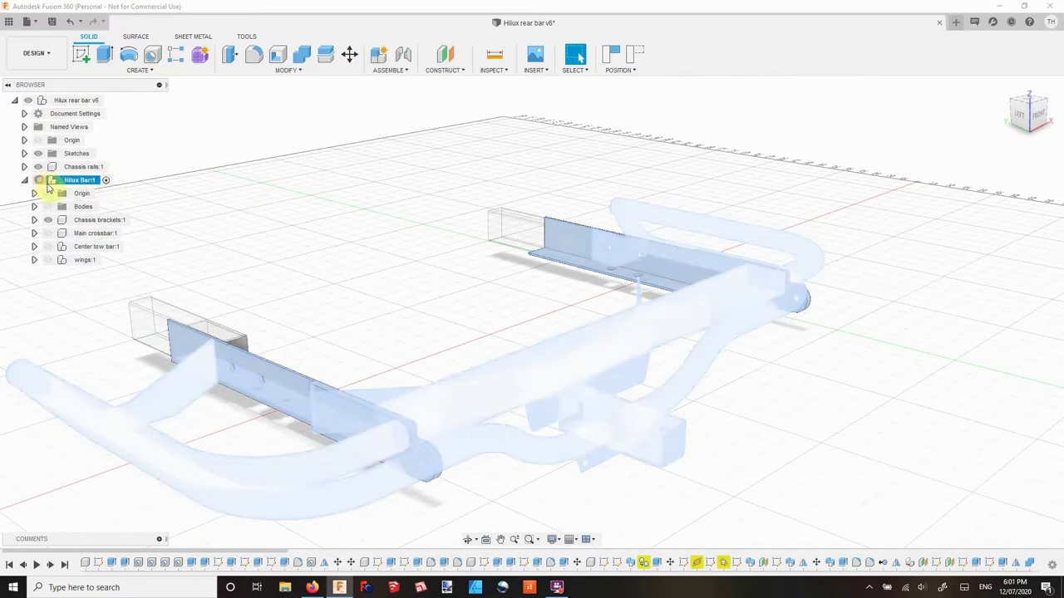
Step: Make Chassis brackets:1 the active component in the Browser
click(108, 219)
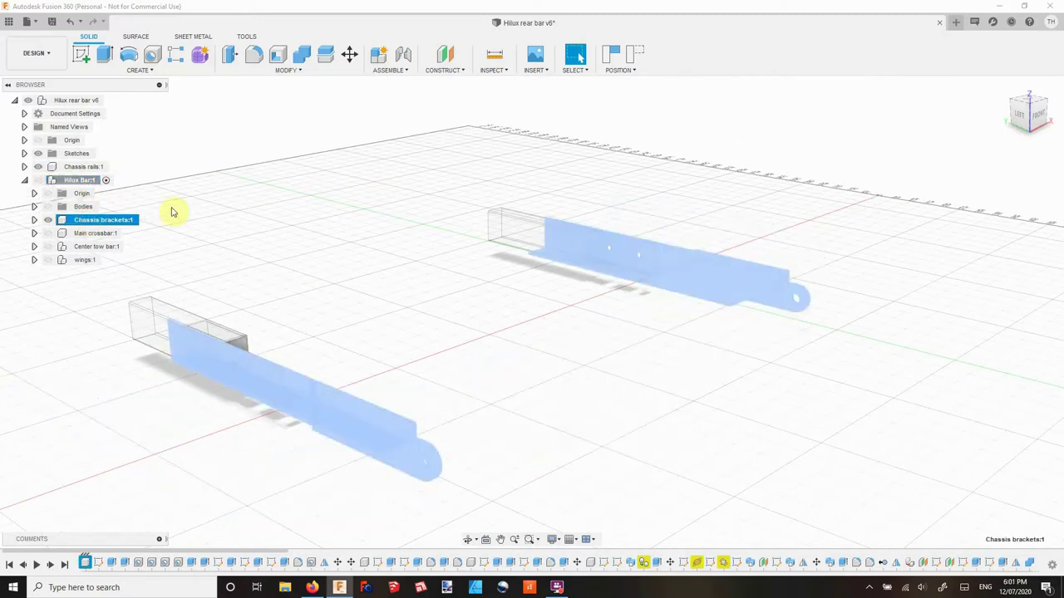
click(413, 316)
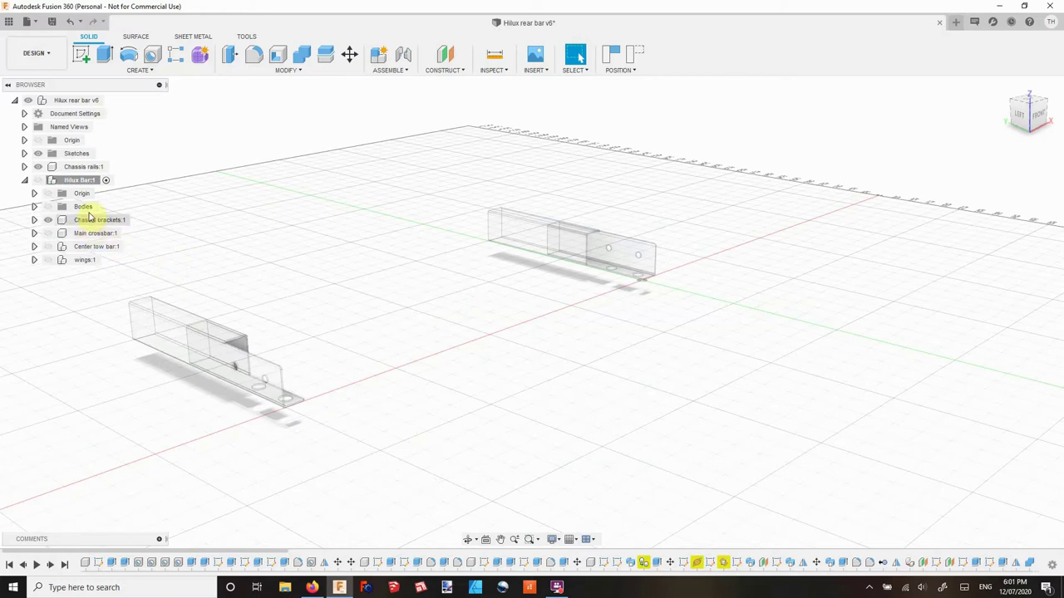
click(135, 219)
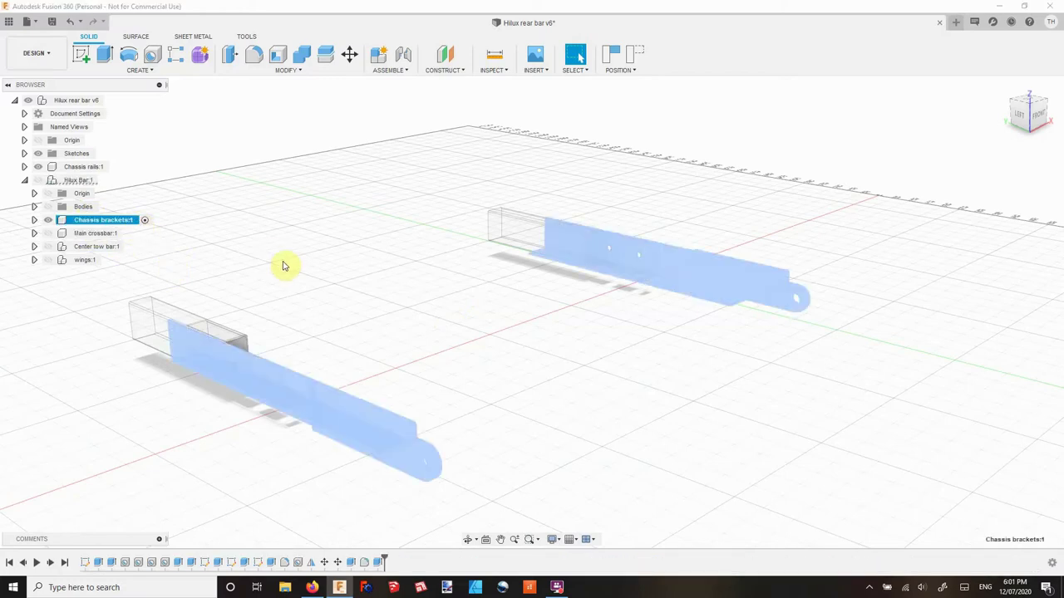
click(388, 277)
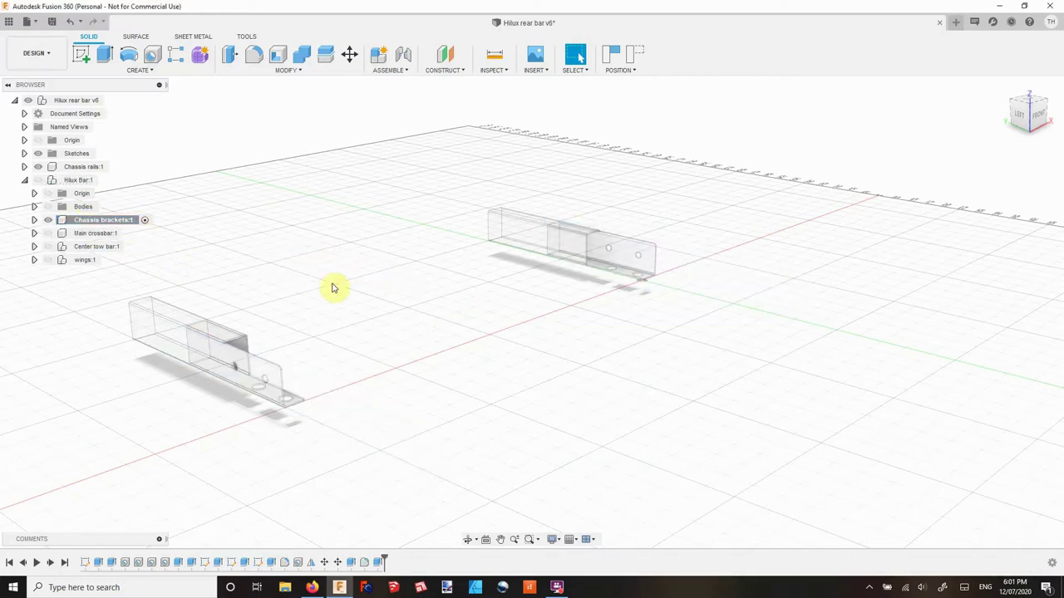
click(40, 169)
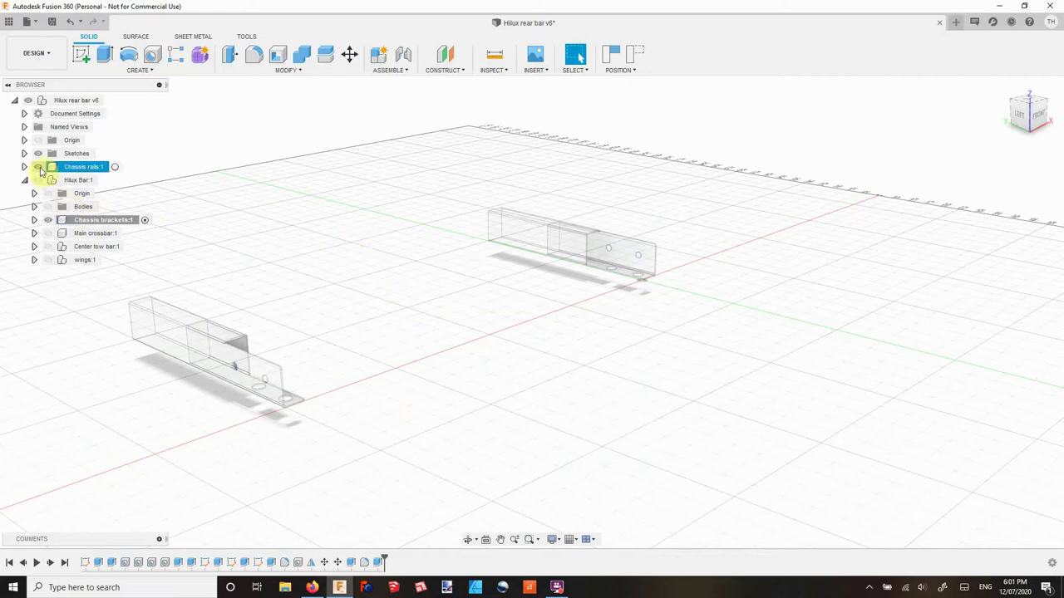
Step: Reactivate Hilux rear bar v6, unhide Hilux Bar:1, and inspect the brackets along the rails
click(113, 99)
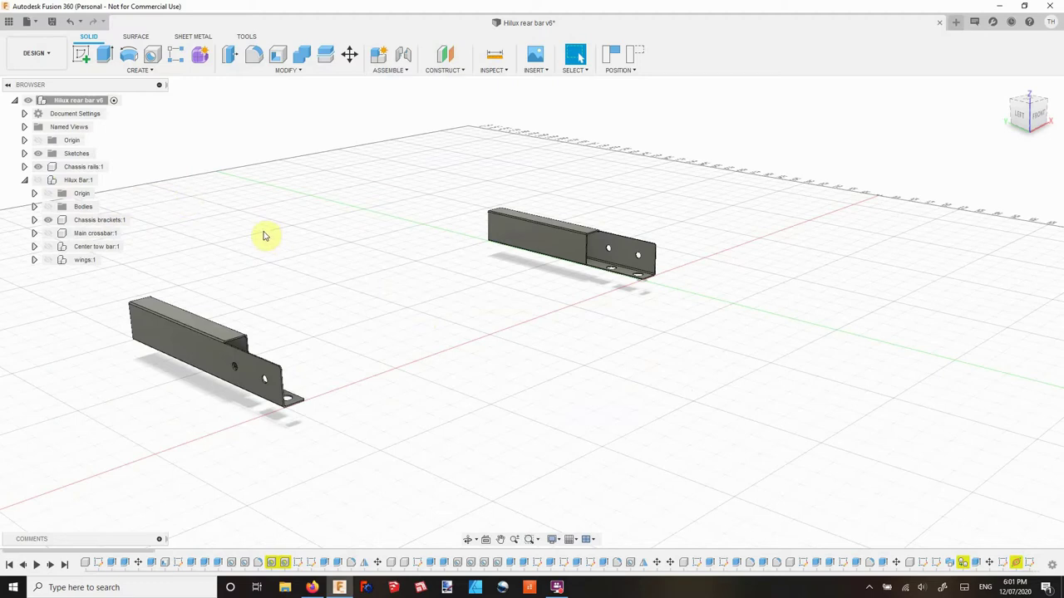
mouse_move(380, 257)
middle_down()
mouse_move(457, 266)
mouse_move(358, 258)
mouse_move(356, 240)
mouse_move(439, 240)
mouse_move(425, 260)
middle_up()
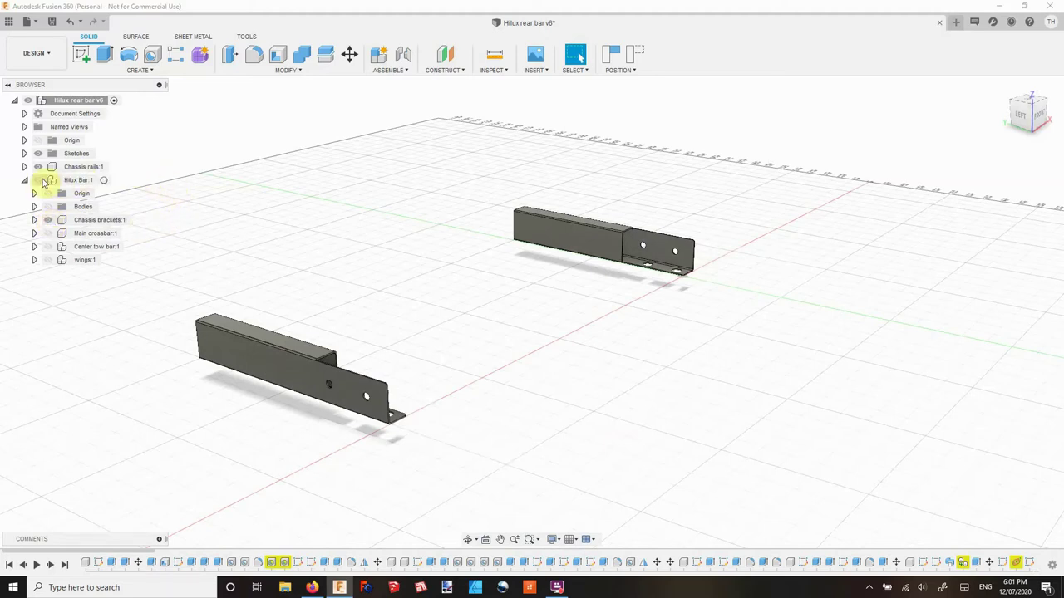
click(38, 181)
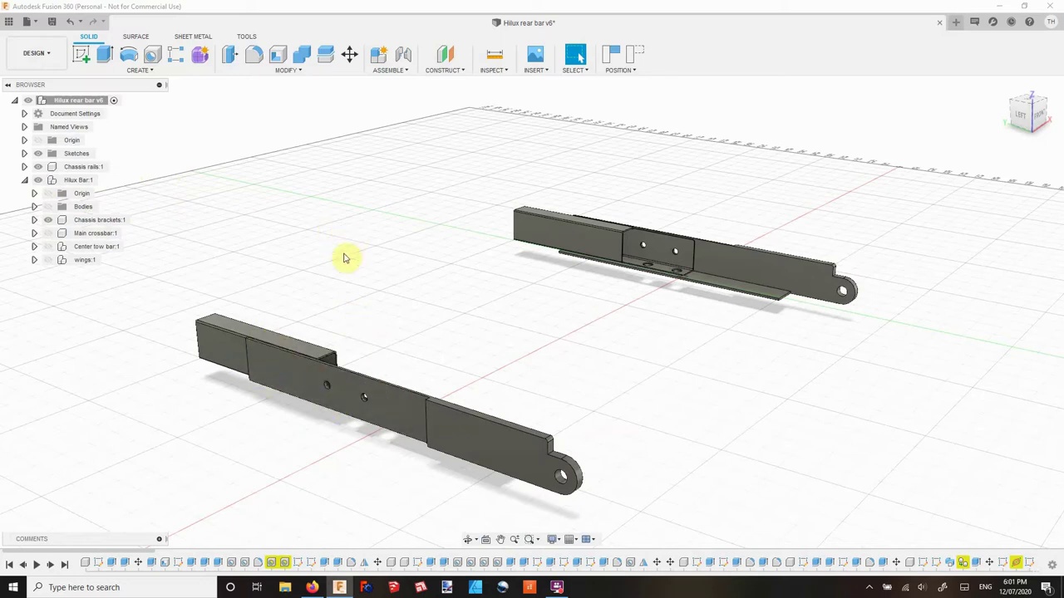
shift+middle_drag(285, 335, 549, 325)
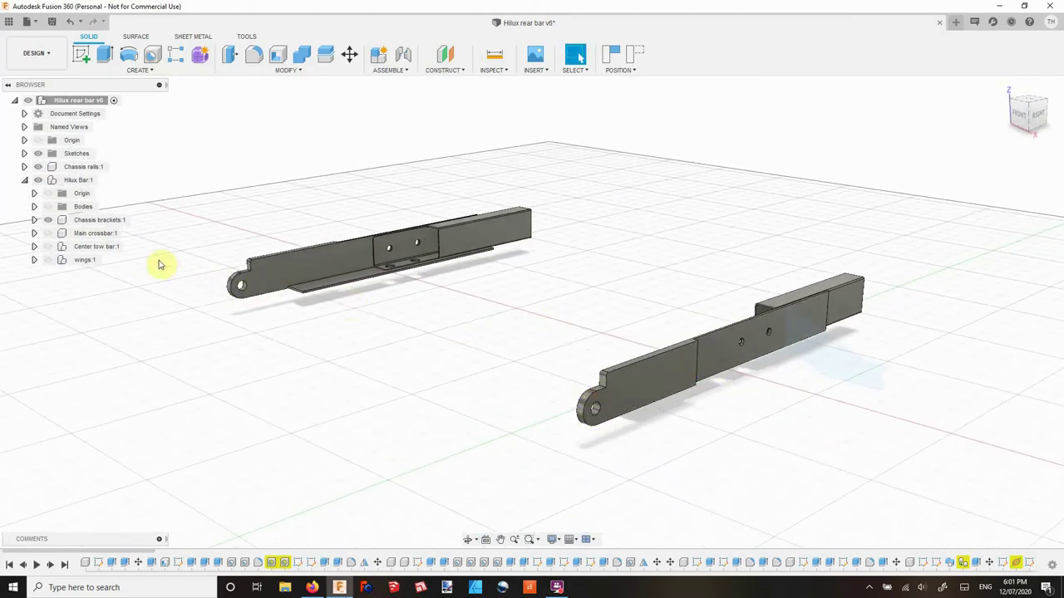
Step: Show Main crossbar:1 and orbit to a near-front view of it across both rails
click(52, 234)
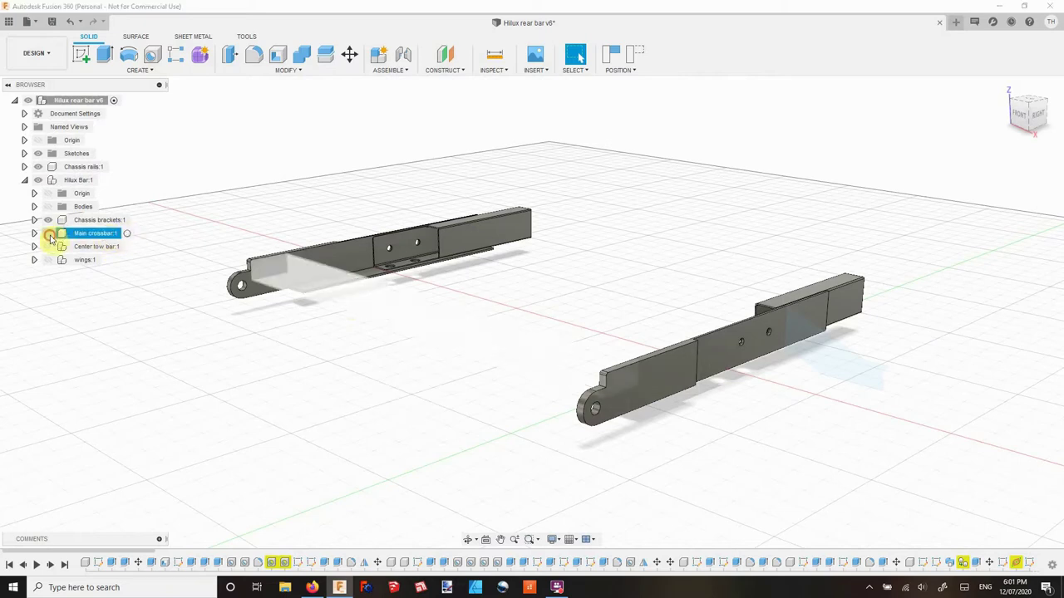
click(49, 233)
mouse_move(318, 355)
shift+middle_down()
mouse_move(390, 363)
mouse_move(408, 341)
mouse_move(328, 349)
shift+middle_up()
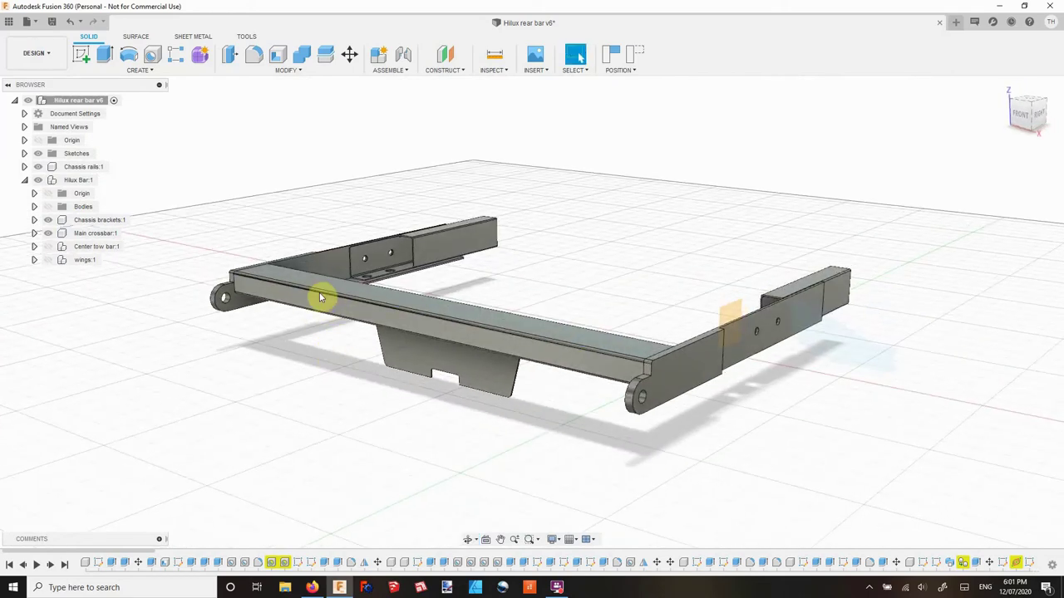
click(320, 290)
click(332, 356)
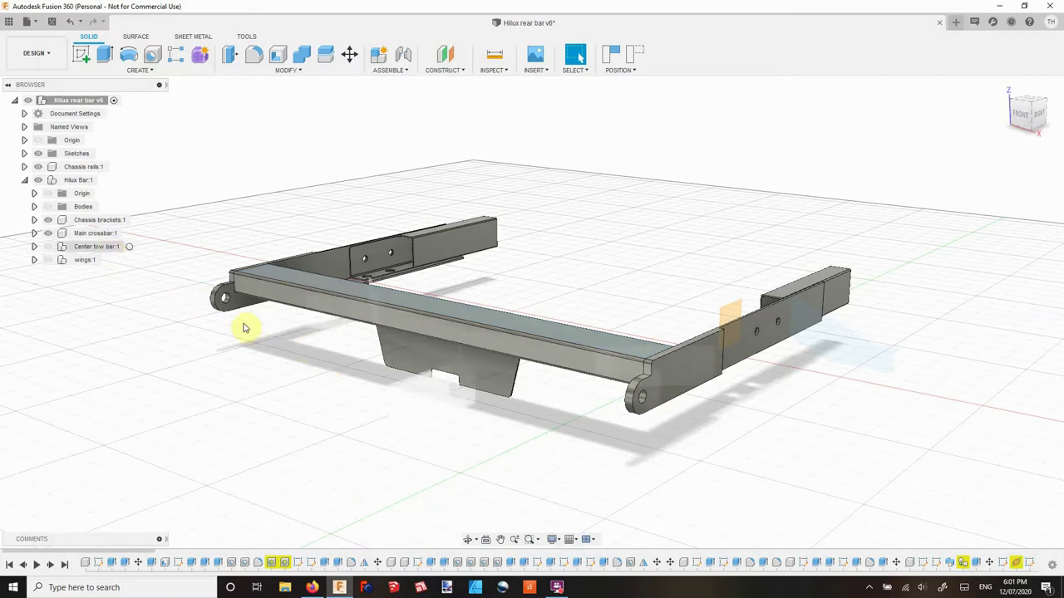
mouse_move(449, 357)
shift+middle_down()
mouse_move(478, 336)
mouse_move(394, 324)
shift+middle_up()
Step: Show Center tow bar:1 and view the hitch receiver from behind the bar
click(71, 252)
click(48, 246)
mouse_move(451, 408)
middle_down()
mouse_move(446, 373)
mouse_move(527, 361)
mouse_move(606, 368)
mouse_move(571, 292)
mouse_move(602, 323)
mouse_move(673, 332)
mouse_move(711, 311)
middle_up()
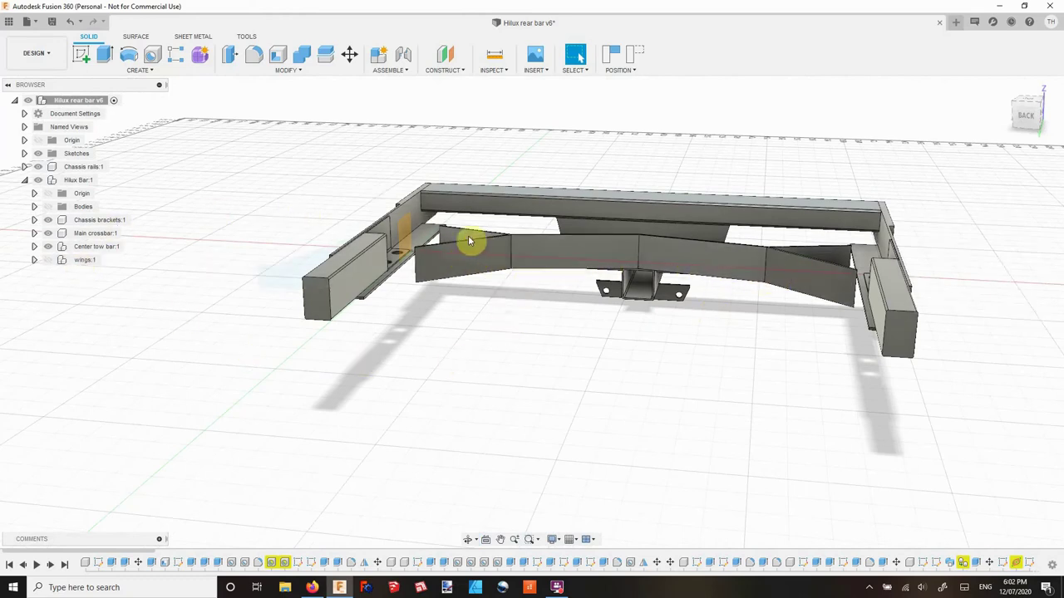
mouse_move(791, 282)
shift+middle_down()
mouse_move(760, 288)
mouse_move(853, 278)
mouse_move(874, 297)
mouse_move(931, 280)
mouse_move(475, 332)
shift+middle_up()
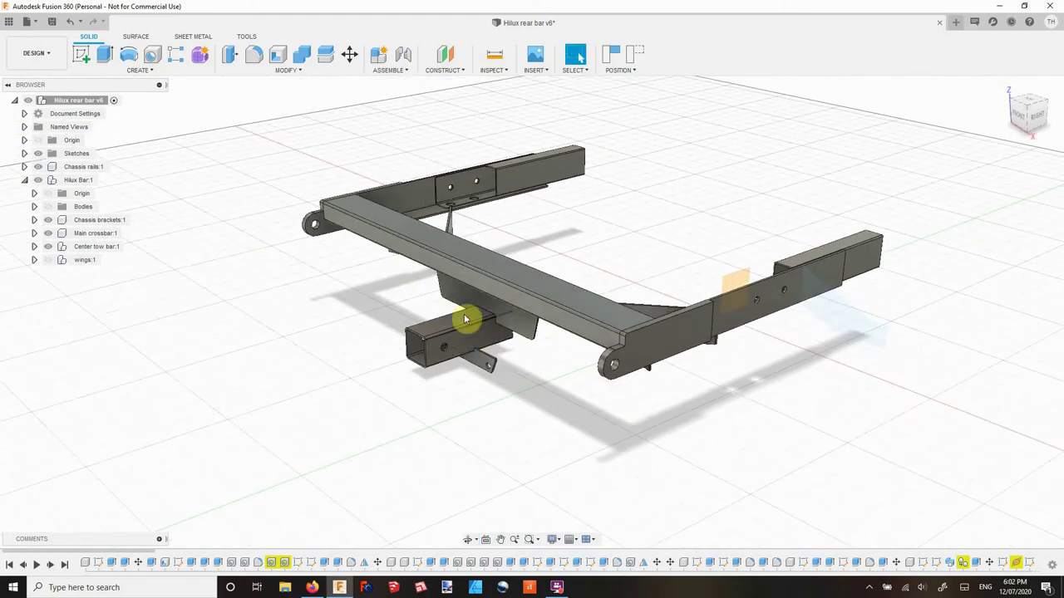
scroll(701, 226, down, 2)
scroll(535, 249, down, 2)
scroll(506, 261, down, 2)
mouse_move(507, 261)
middle_down()
mouse_move(568, 243)
mouse_move(634, 264)
middle_up()
Step: Show wings:1, inspect from low front and side angles, and snap to the LEFT view
scroll(568, 242, down, 2)
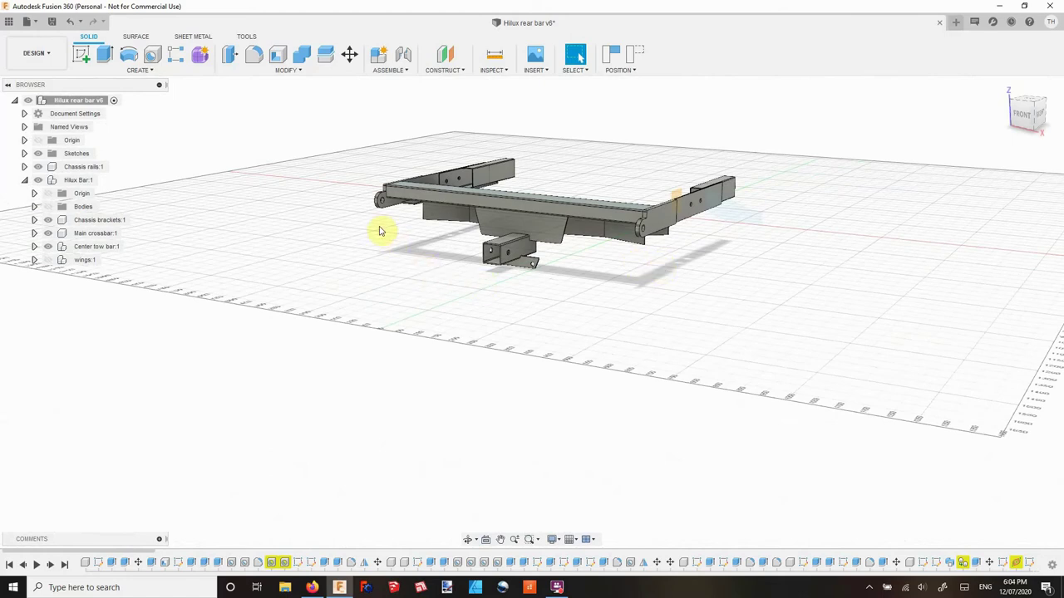
click(48, 261)
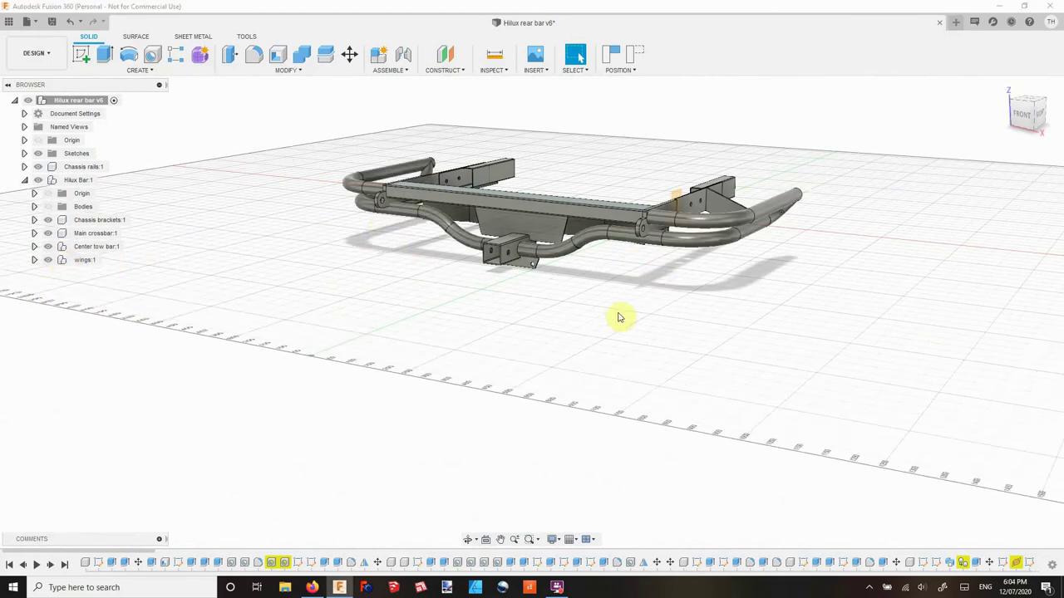
shift+middle_drag(715, 254, 786, 247)
scroll(644, 243, up, 3)
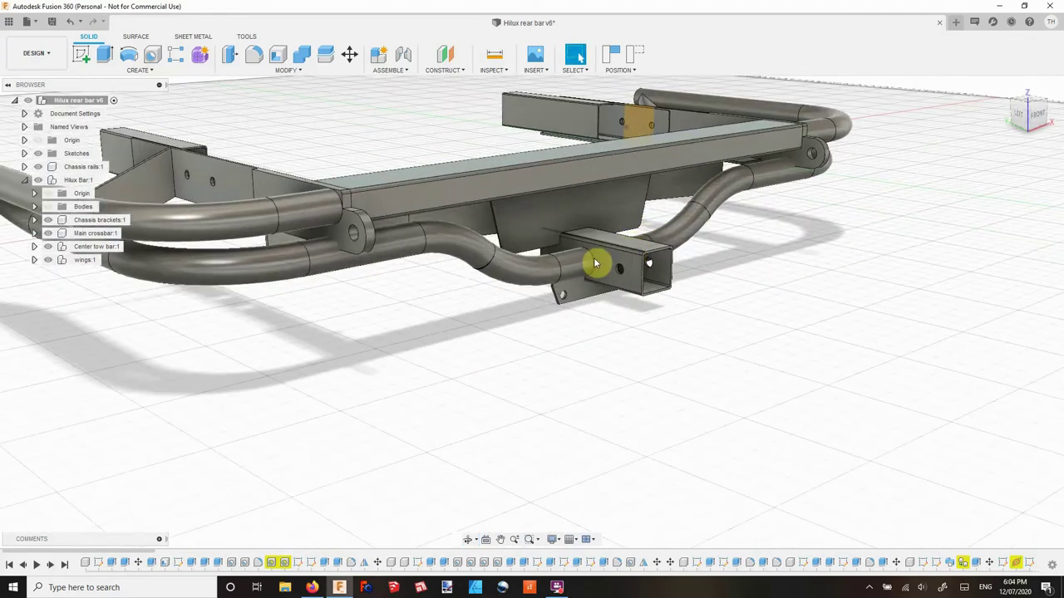
scroll(653, 274, down, 2)
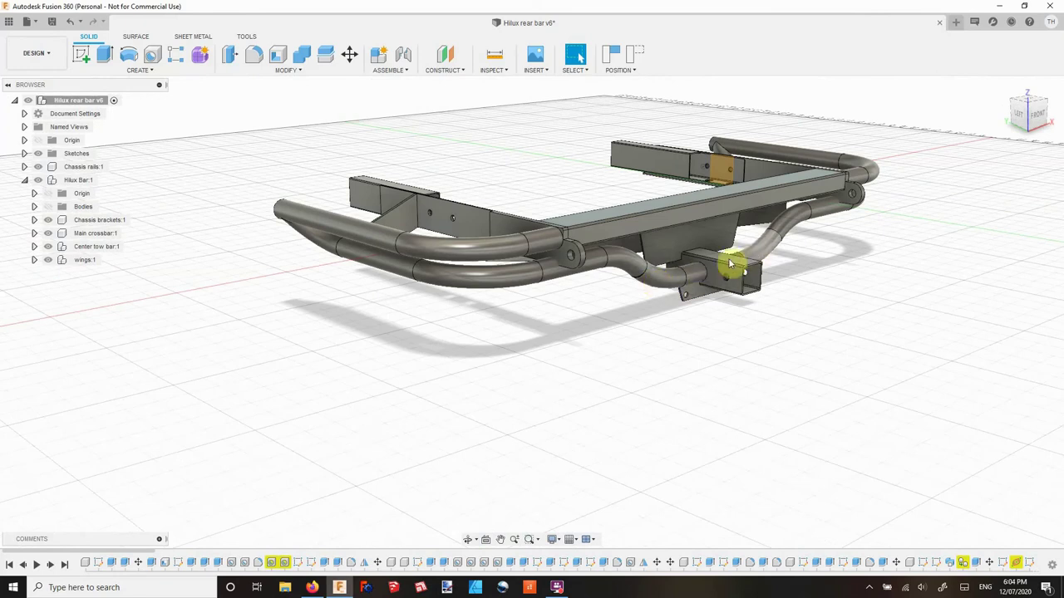
mouse_move(332, 222)
shift+middle_down()
mouse_move(376, 213)
mouse_move(511, 230)
shift+middle_up()
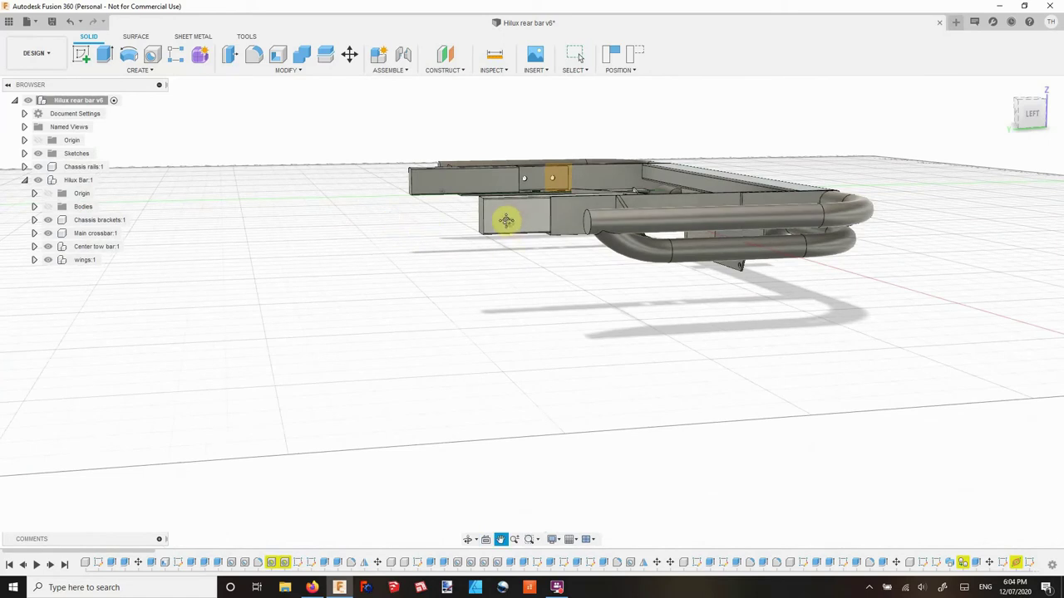
click(1035, 113)
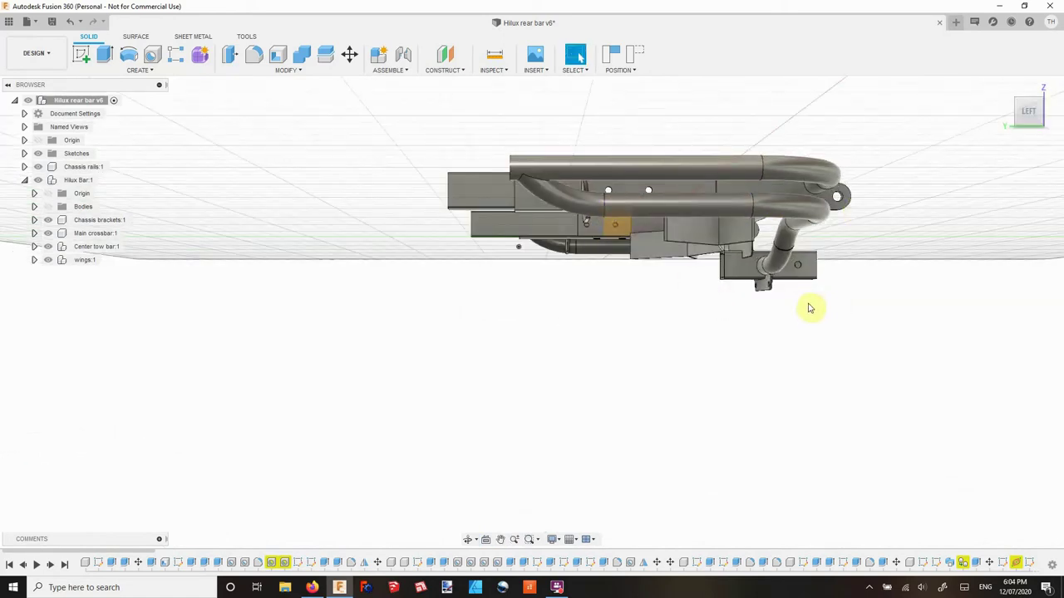
click(555, 541)
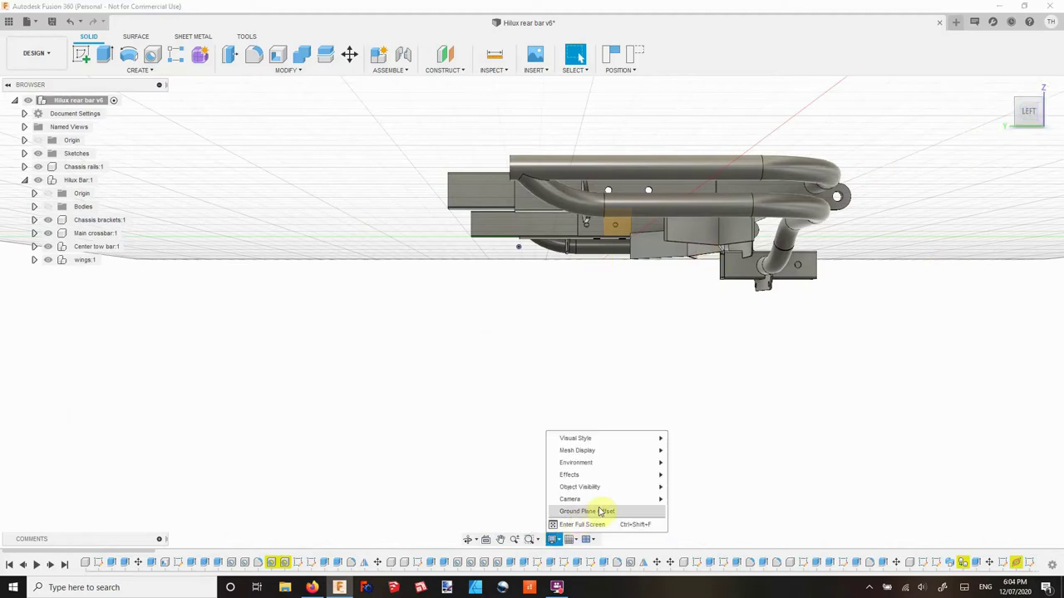
Step: Set the camera projection to Orthographic
click(697, 507)
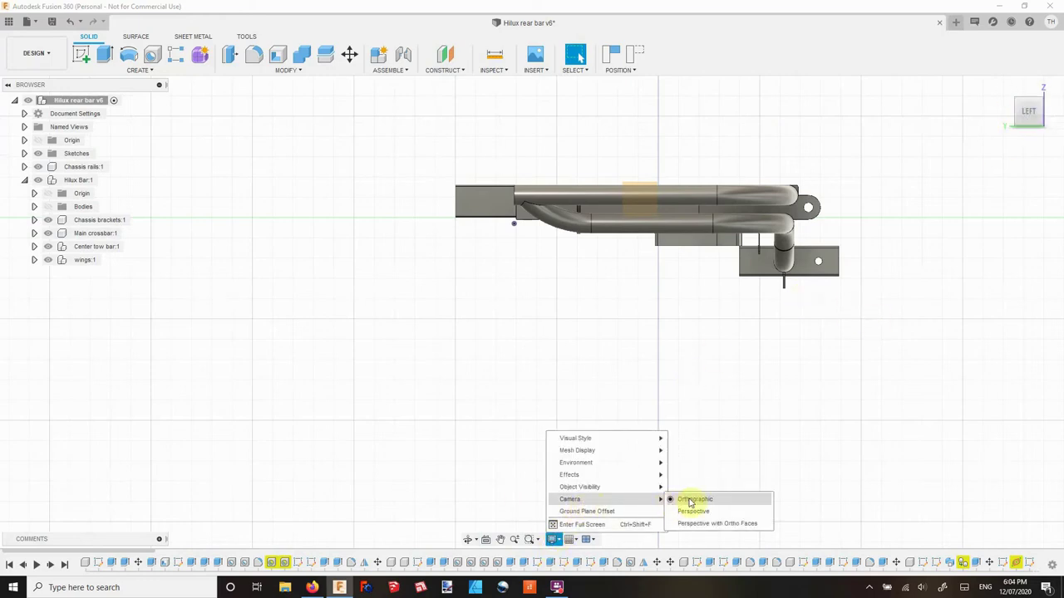
click(711, 525)
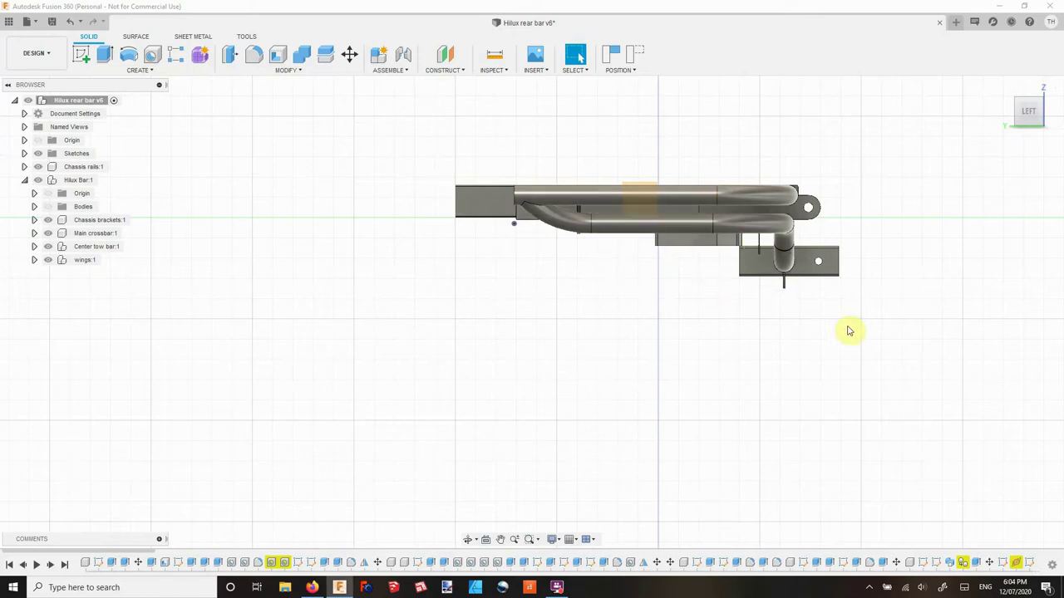
click(1051, 114)
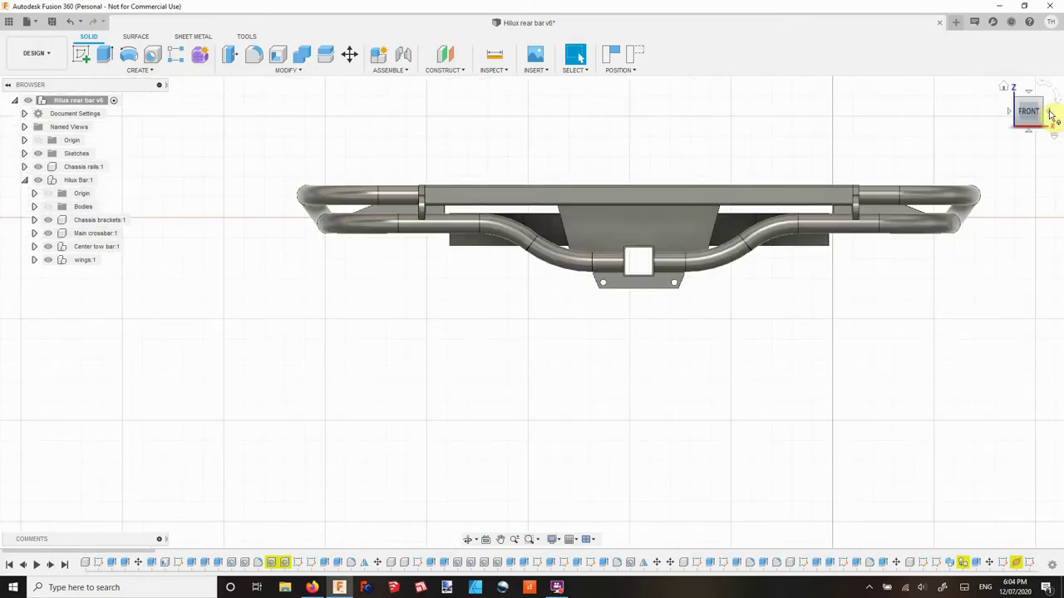
Step: Shift the front view of the rear bar slightly left
middle_drag(833, 302, 735, 317)
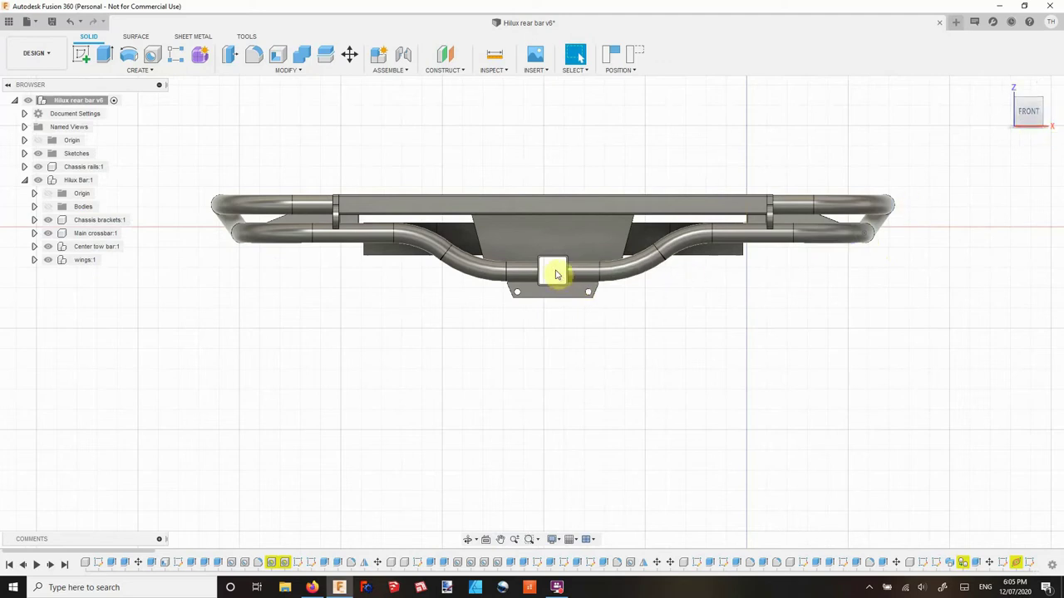
Step: Check the bar from the BOTTOM and TOP views, then hide Chassis rails:1
click(1031, 135)
middle_drag(696, 238, 687, 344)
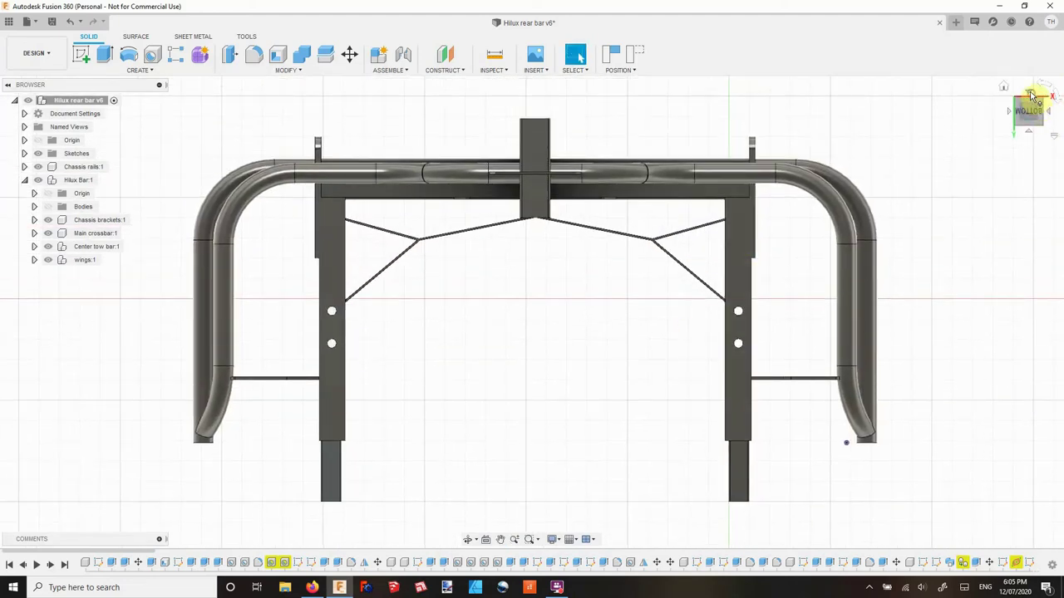
click(1031, 96)
click(1031, 96)
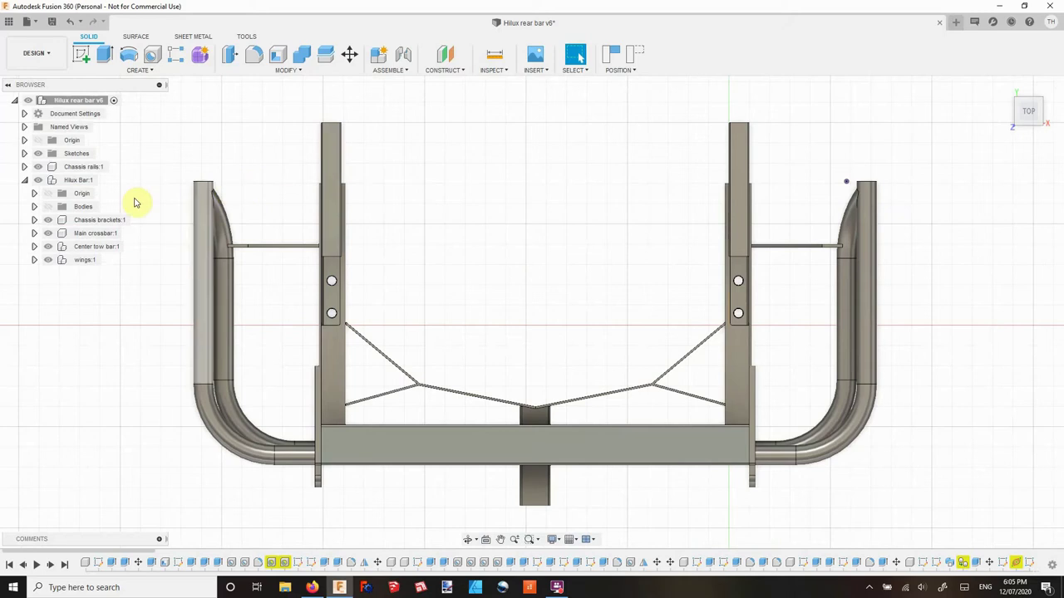
click(40, 169)
click(39, 167)
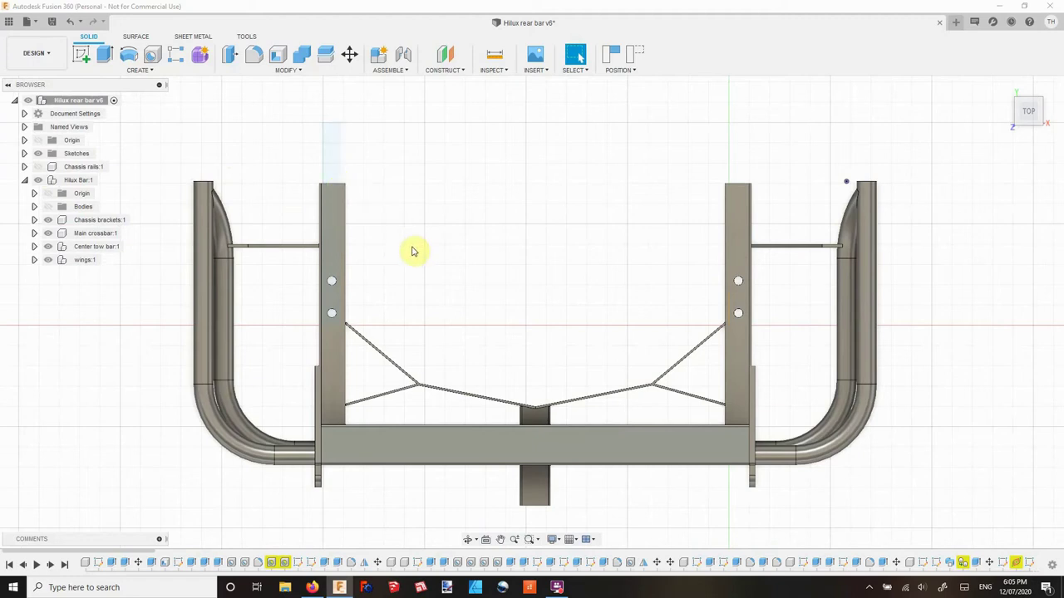
Step: Tilt into 3D, toggle Chassis rails:1 on and off, and return to the Home isometric view
shift+middle_drag(352, 247, 405, 167)
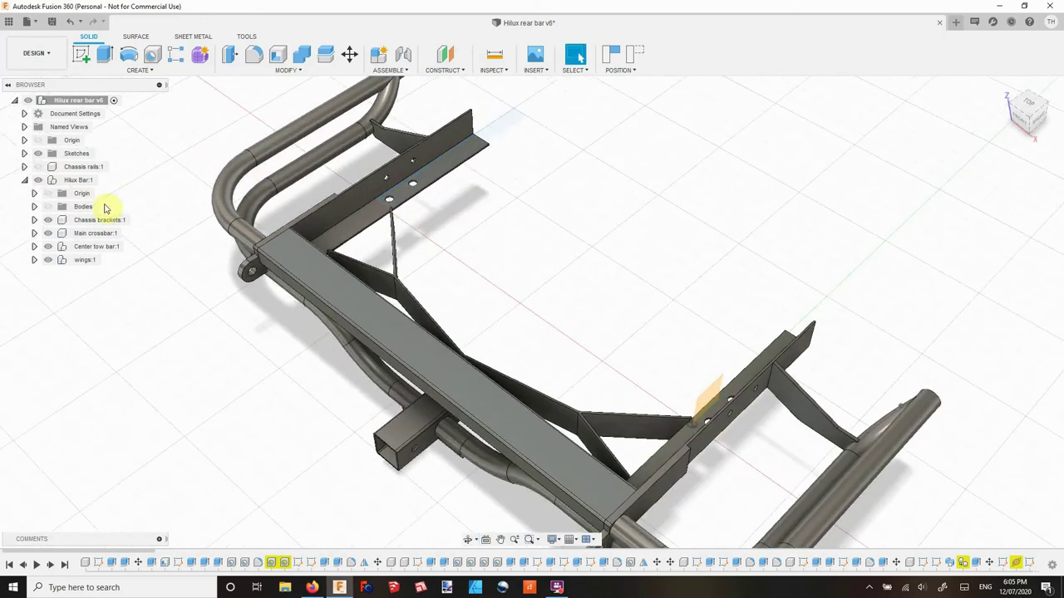
click(38, 166)
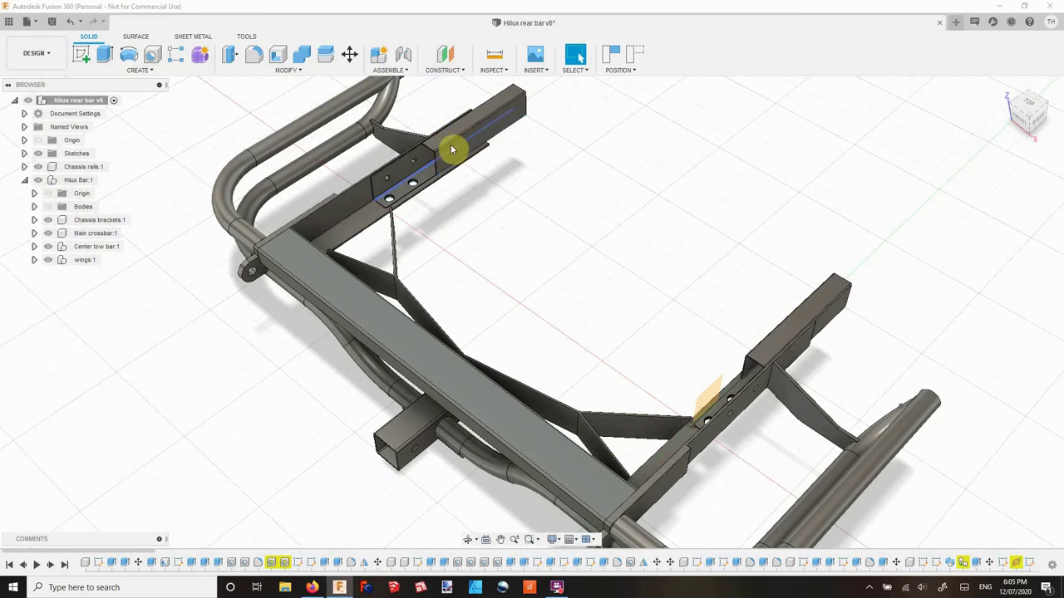
click(83, 166)
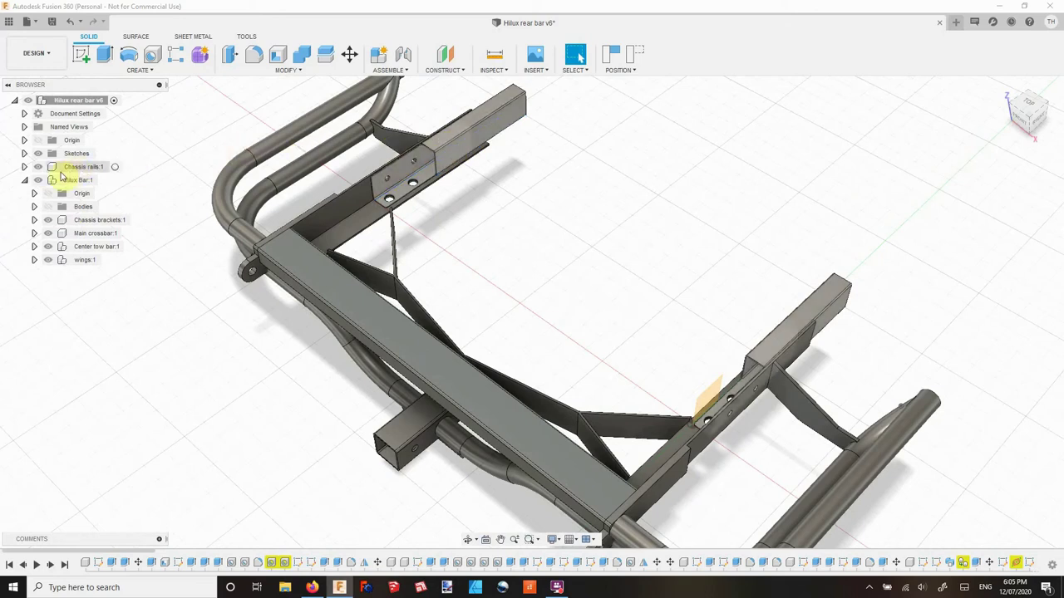
click(39, 167)
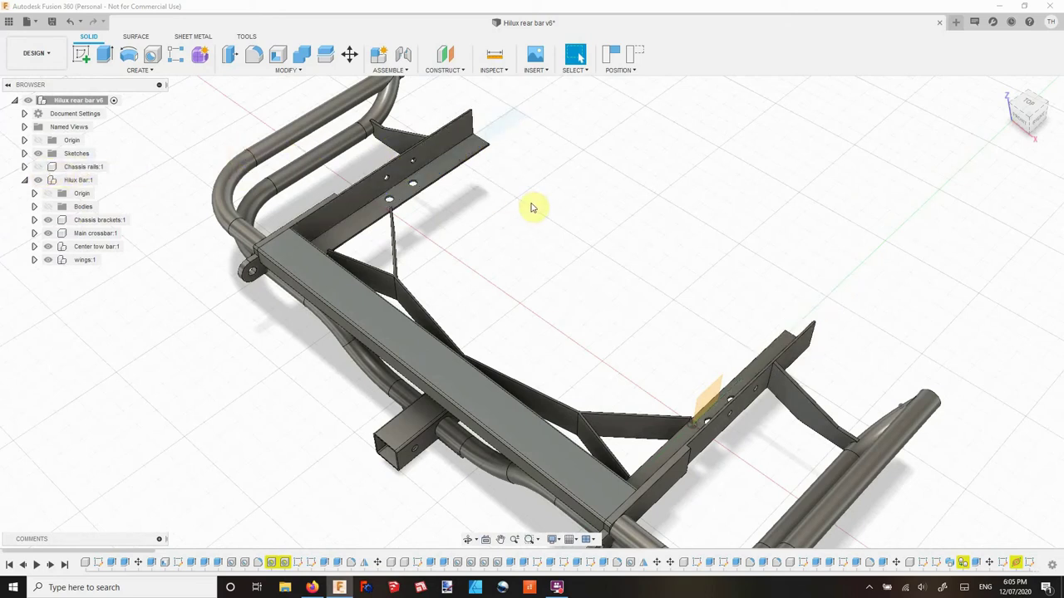
click(1008, 86)
scroll(611, 312, up, 2)
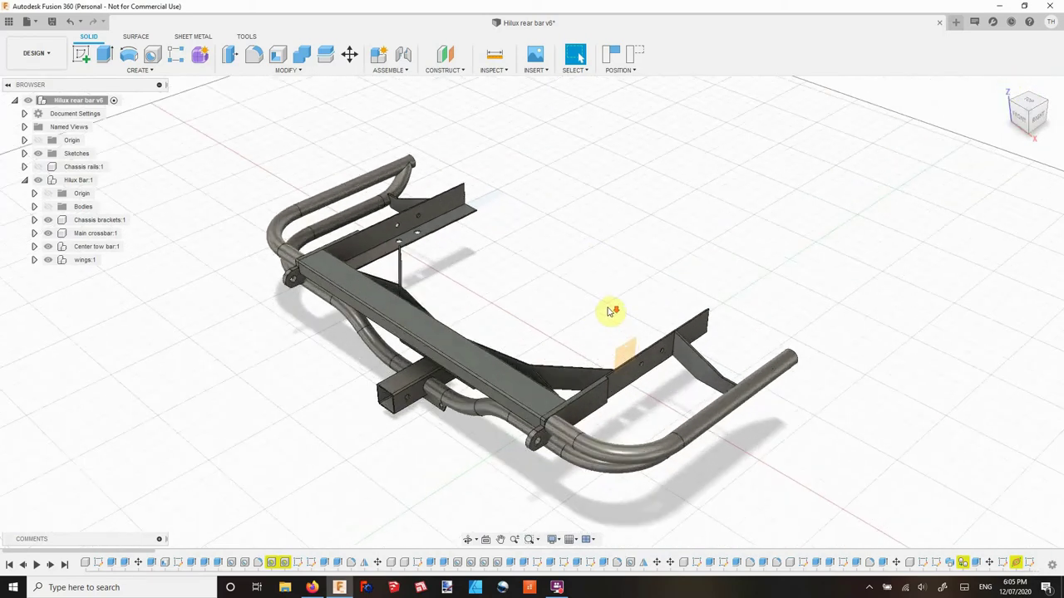
Step: Zoom in, orbit the rear bar, then switch to the opposite-corner isometric view
scroll(563, 287, up, 1)
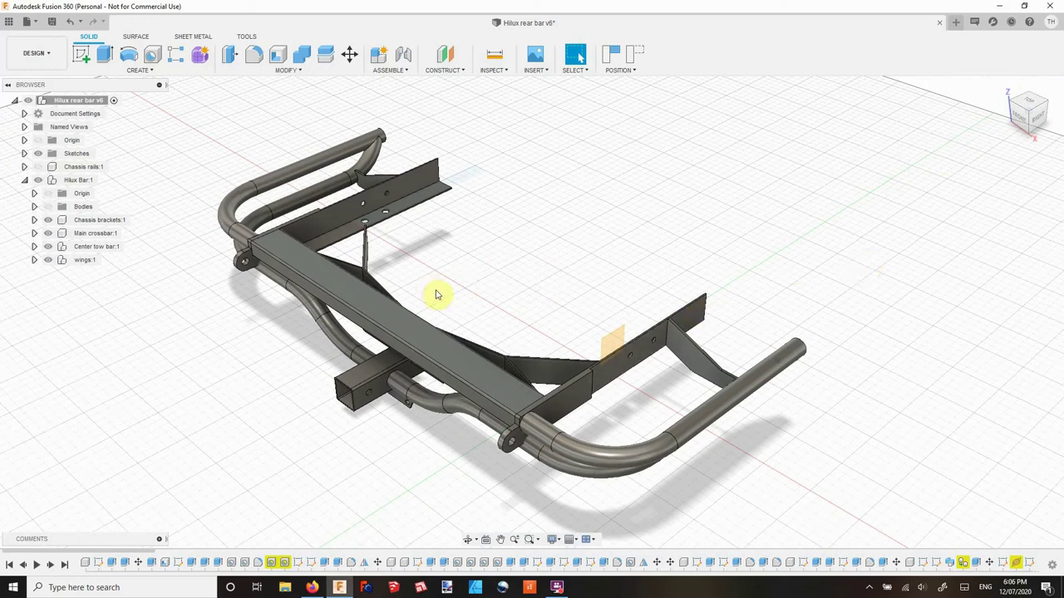
mouse_move(438, 296)
shift+middle_down()
mouse_move(355, 291)
mouse_move(463, 290)
mouse_move(546, 273)
shift+middle_up()
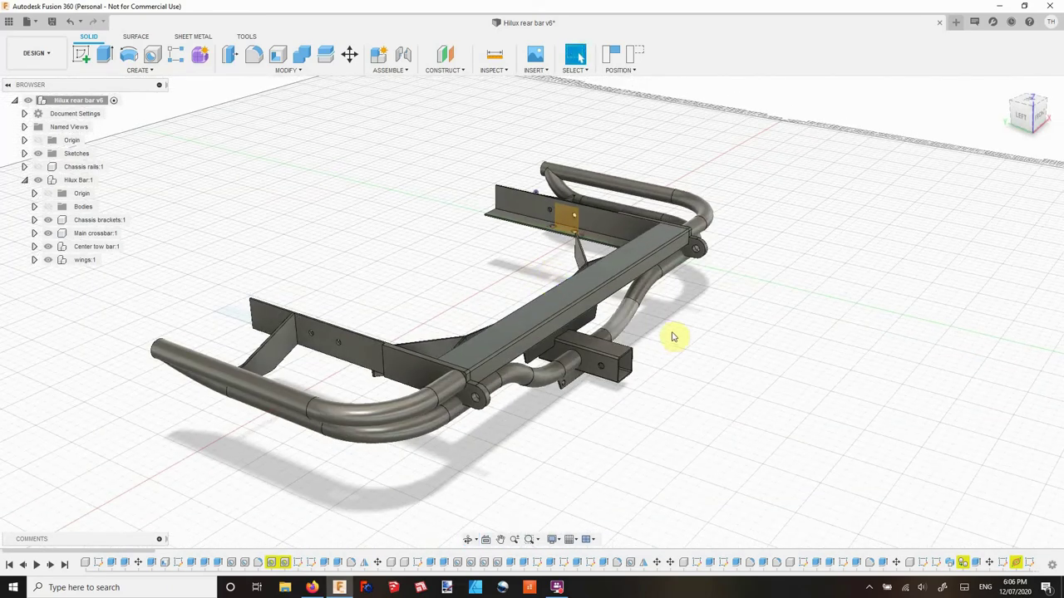
click(1008, 88)
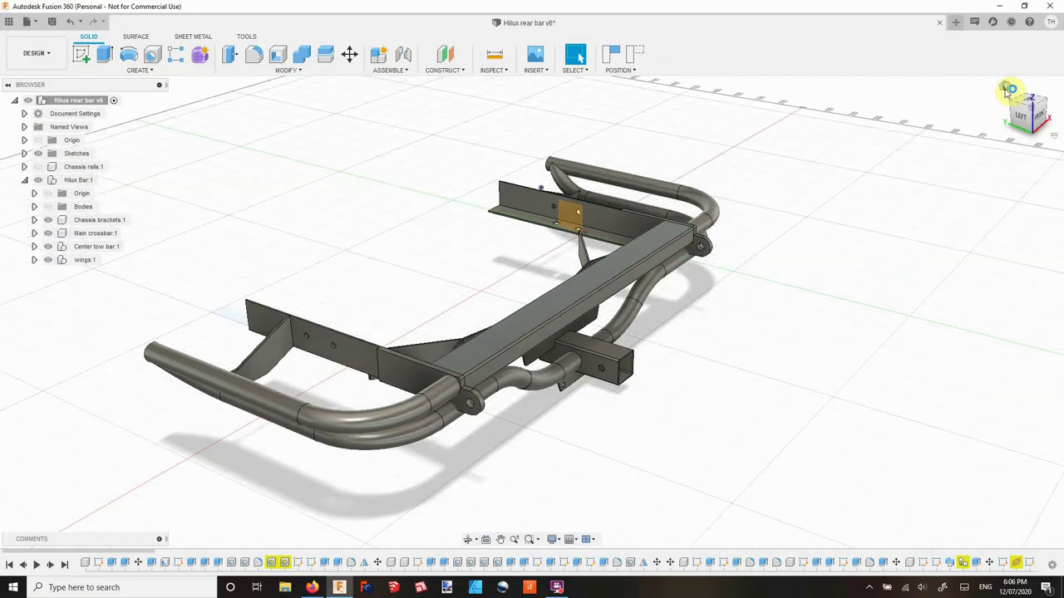
Step: Zoom and orbit in close on the square tow hitch receiver
scroll(515, 357, up, 2)
scroll(506, 360, up, 2)
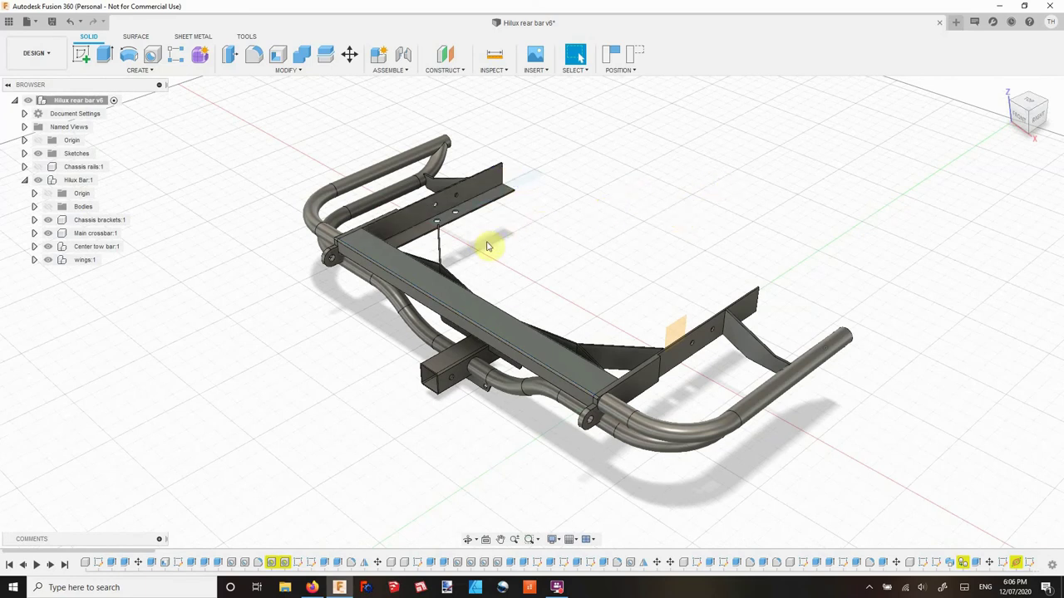
mouse_move(486, 263)
shift+middle_down()
mouse_move(415, 268)
mouse_move(561, 261)
mouse_move(470, 375)
shift+middle_up()
scroll(480, 370, up, 5)
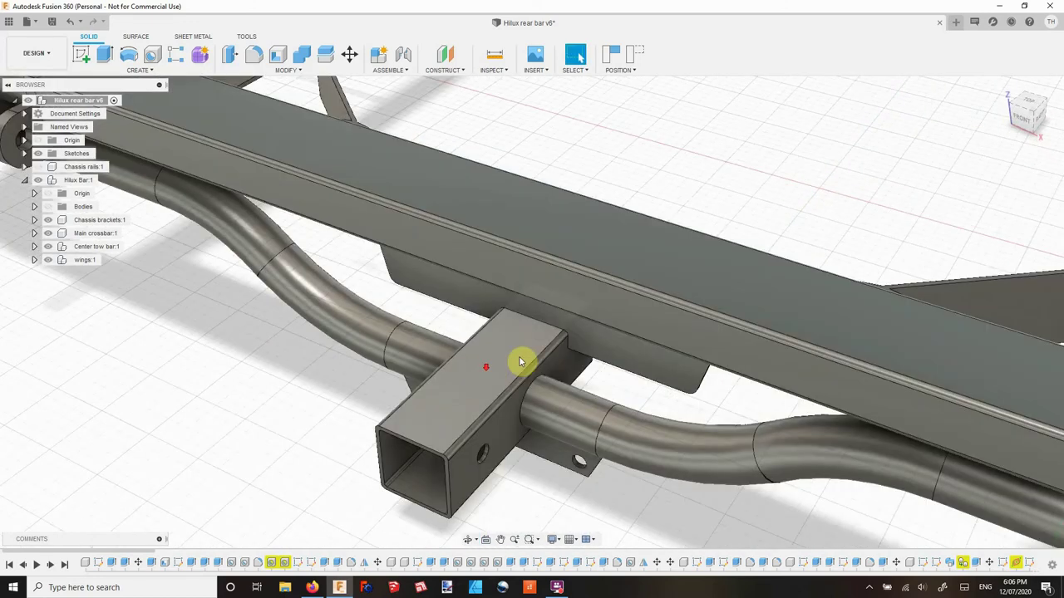
Step: Orbit around the hitch receiver and its two-hole plate, then zoom back out
mouse_move(549, 357)
shift+middle_down()
mouse_move(527, 285)
mouse_move(541, 277)
mouse_move(523, 255)
mouse_move(508, 247)
mouse_move(451, 280)
shift+middle_up()
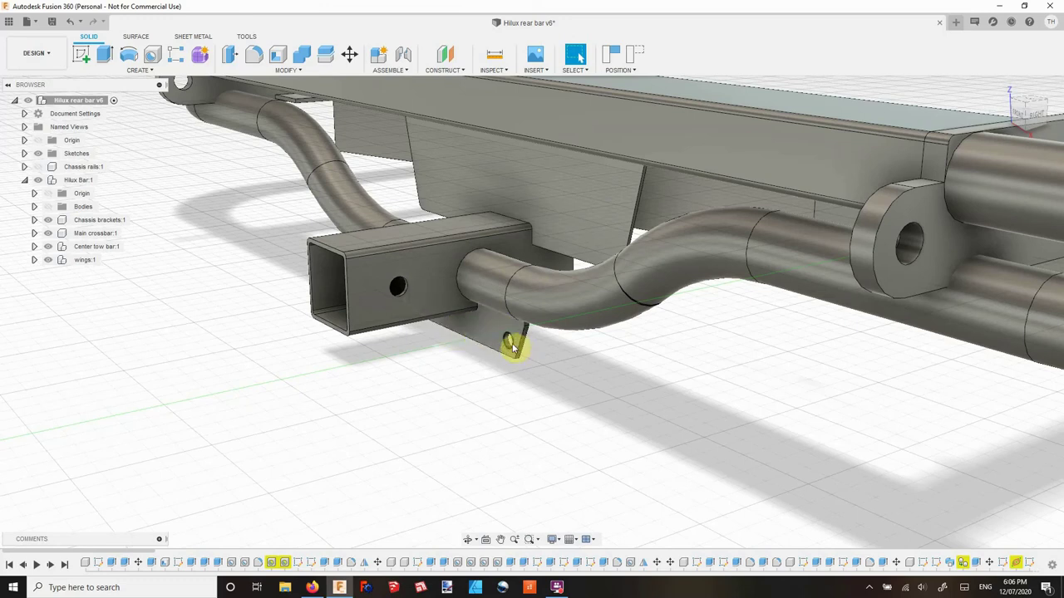
mouse_move(469, 318)
shift+middle_down()
mouse_move(533, 304)
mouse_move(522, 304)
shift+middle_up()
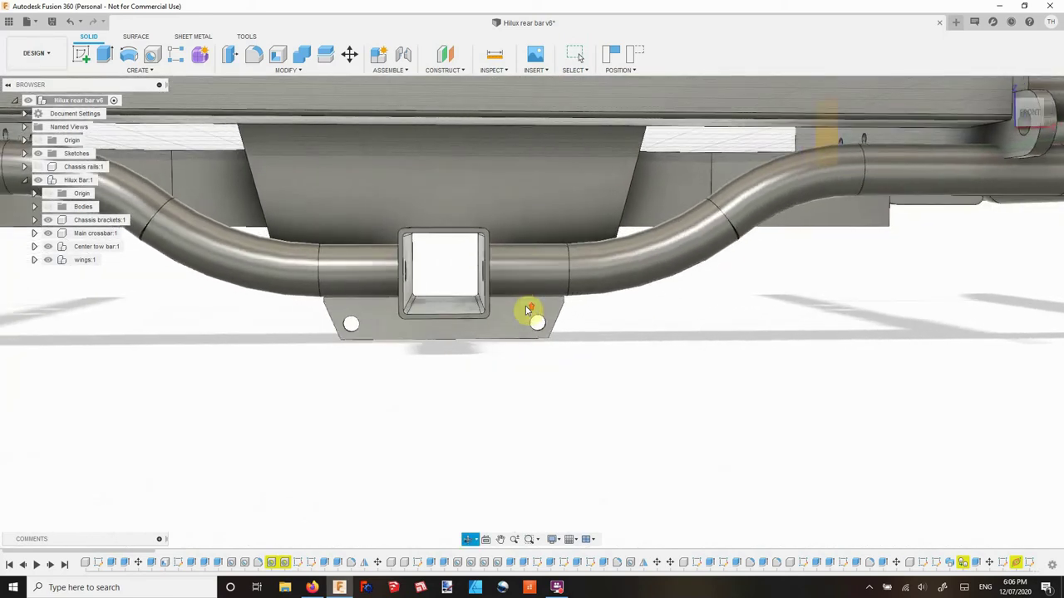
scroll(523, 304, down, 3)
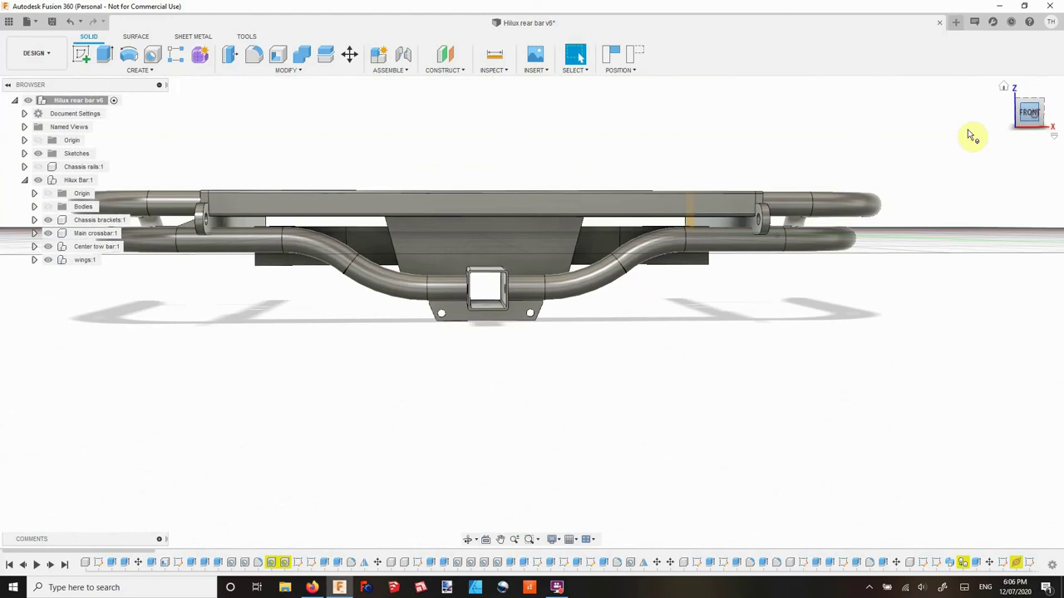
Step: Snap to the front view and pan the whole rear bar to the canvas centre
click(1028, 115)
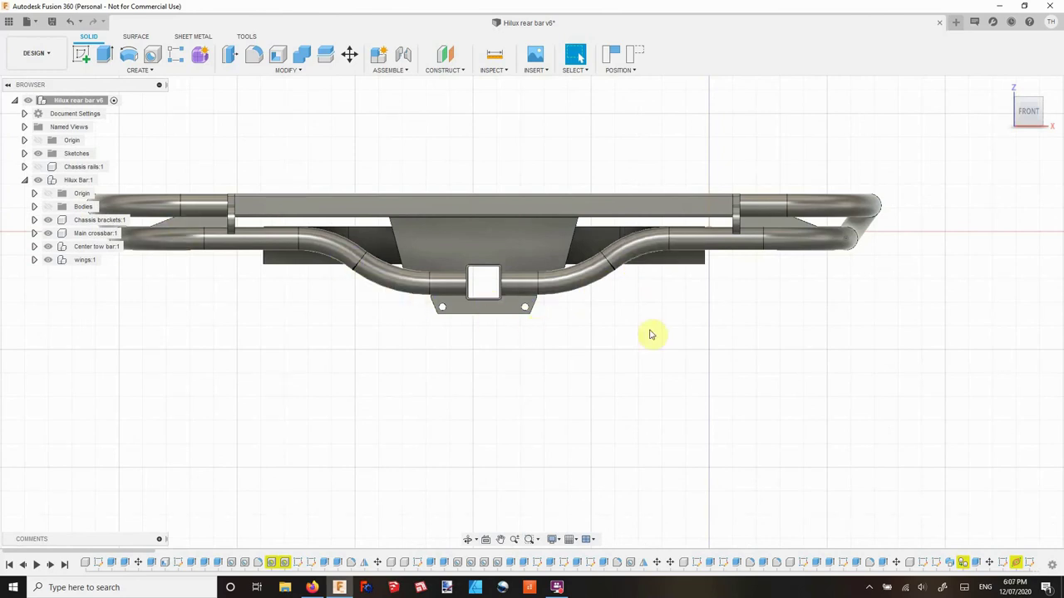
middle_drag(554, 281, 626, 314)
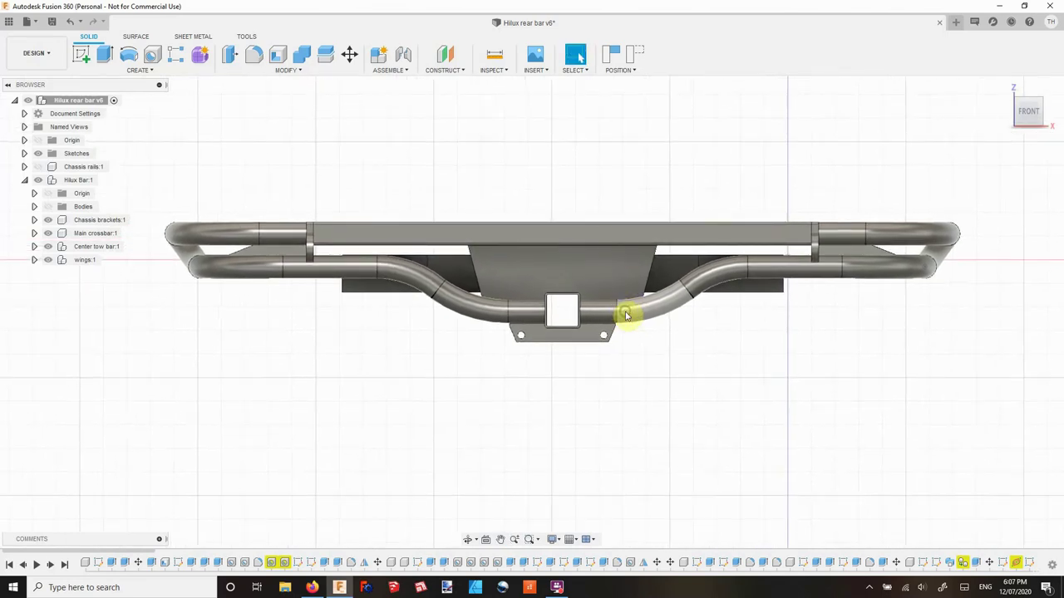